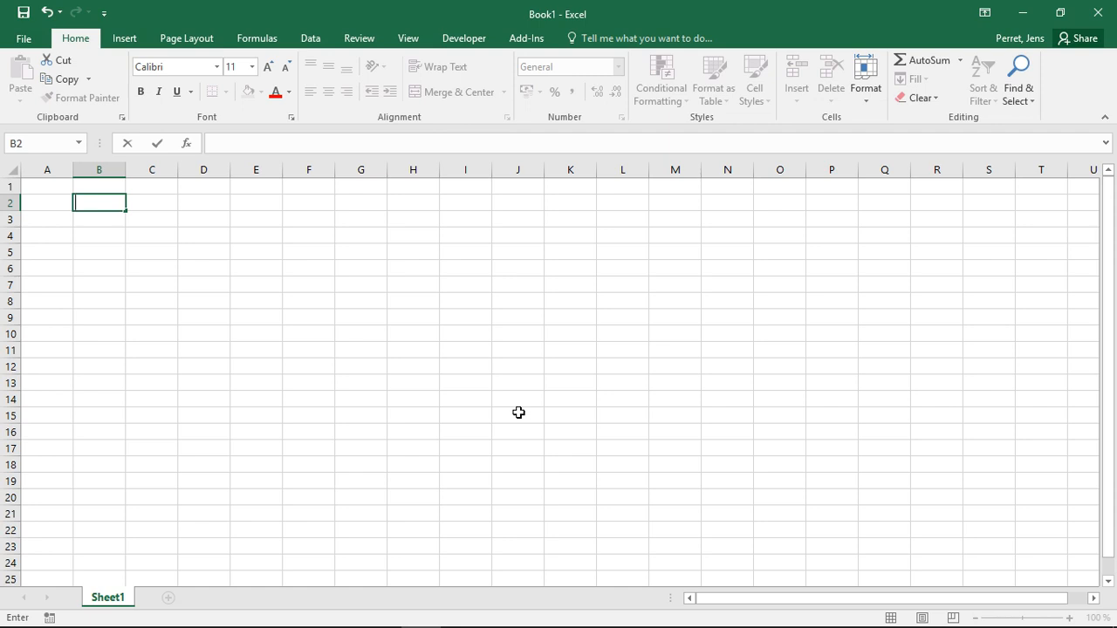
- Enter the dates 25.12.2020 in cell B2 and 10.12.2020 in cell B4
text(25.12.2020)
key(Return)
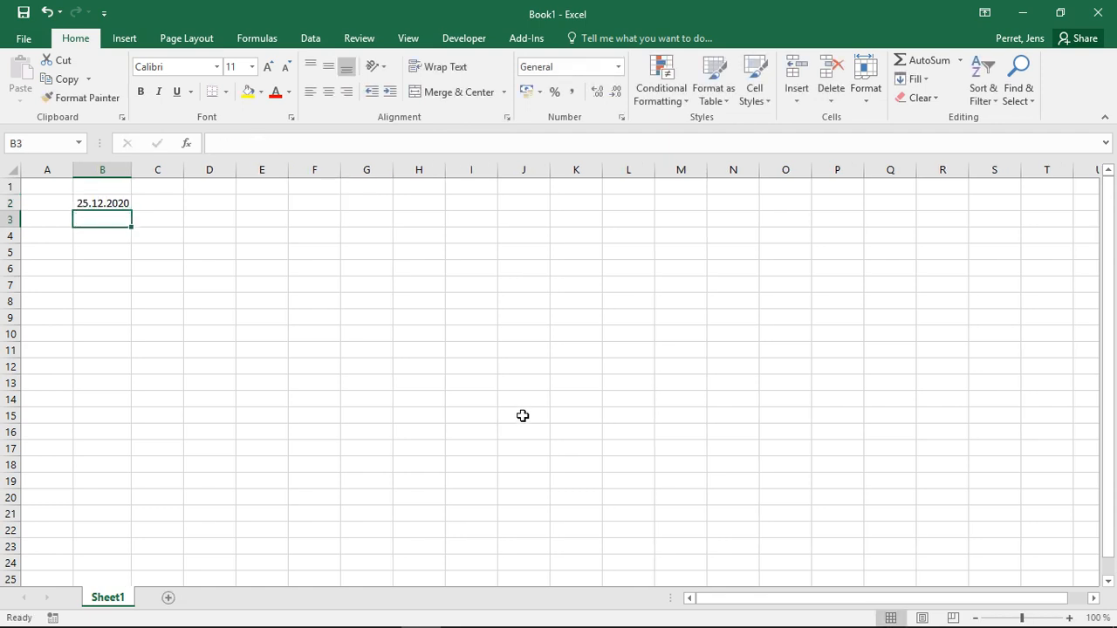
key(Down)
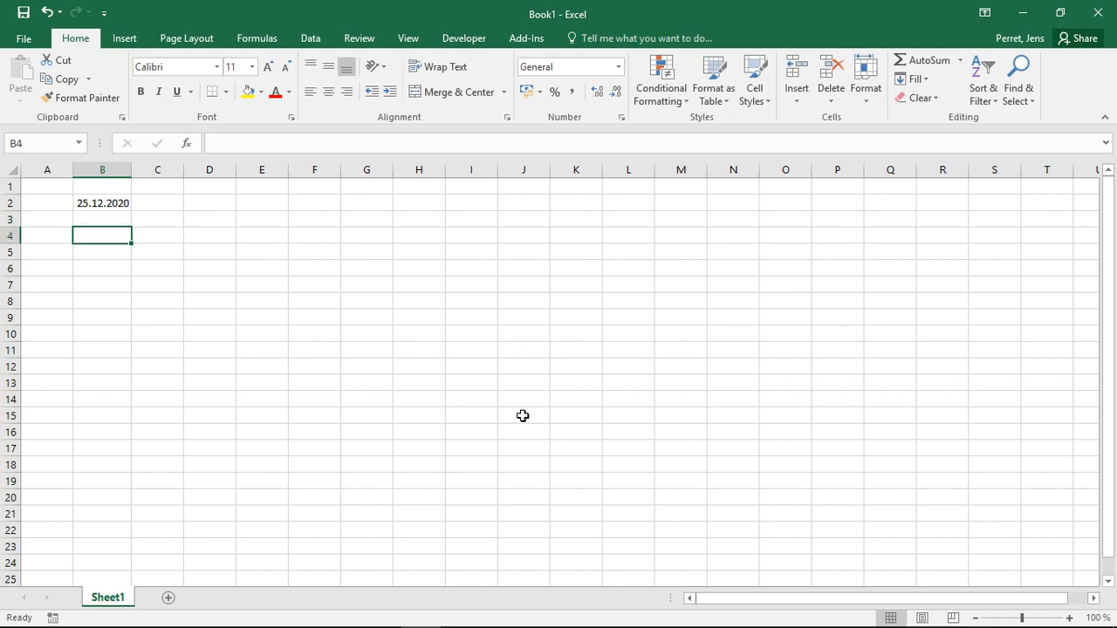
text(10)
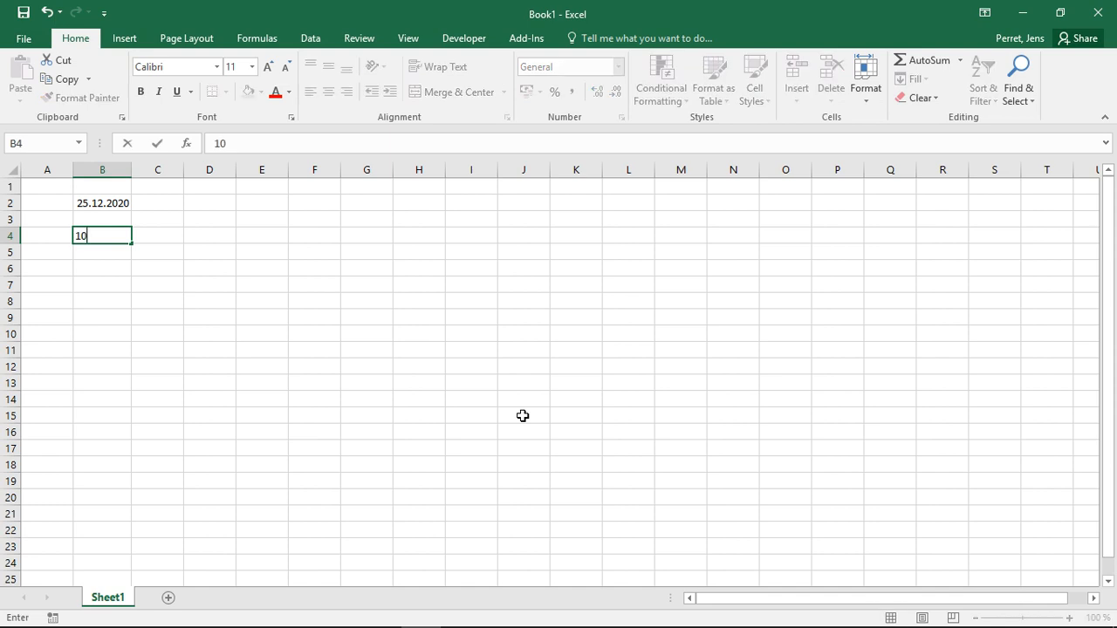
text(.12.2020)
key(Return)
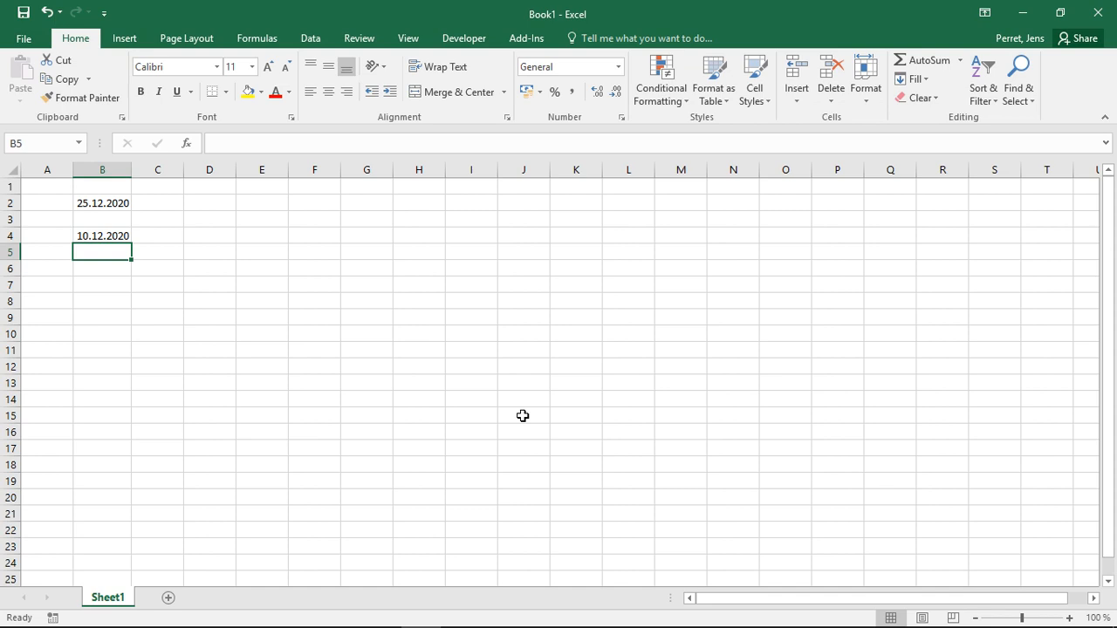
- Enter the formula =B2-B4 in cell D2 to calculate the number of days between the two dates
key(Right)
key(Up)
key(Up)
key(Right)
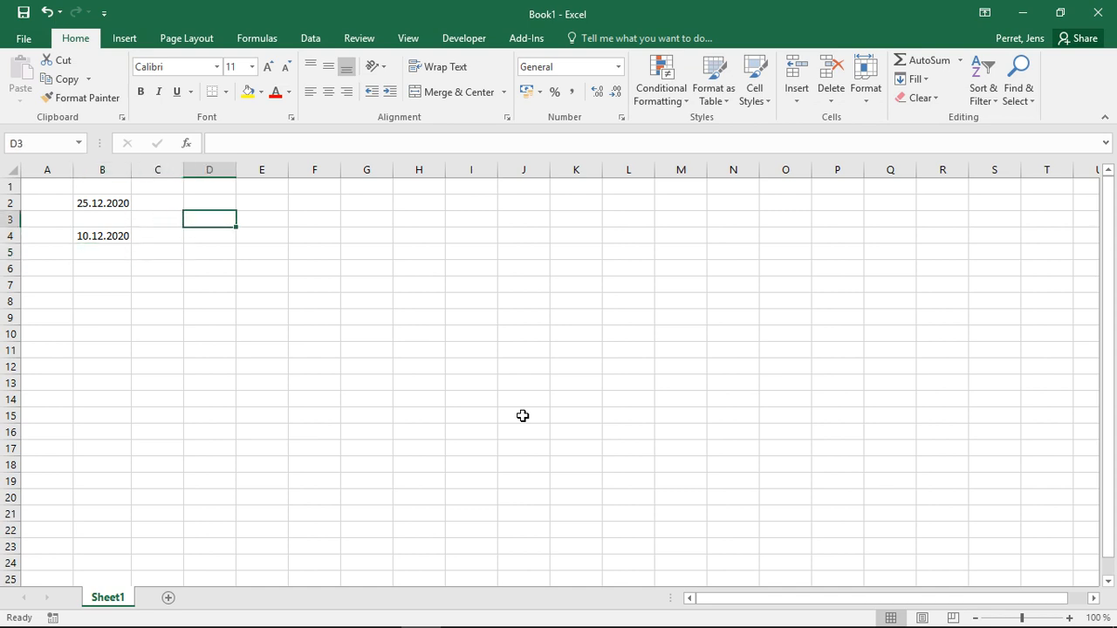
key(Up)
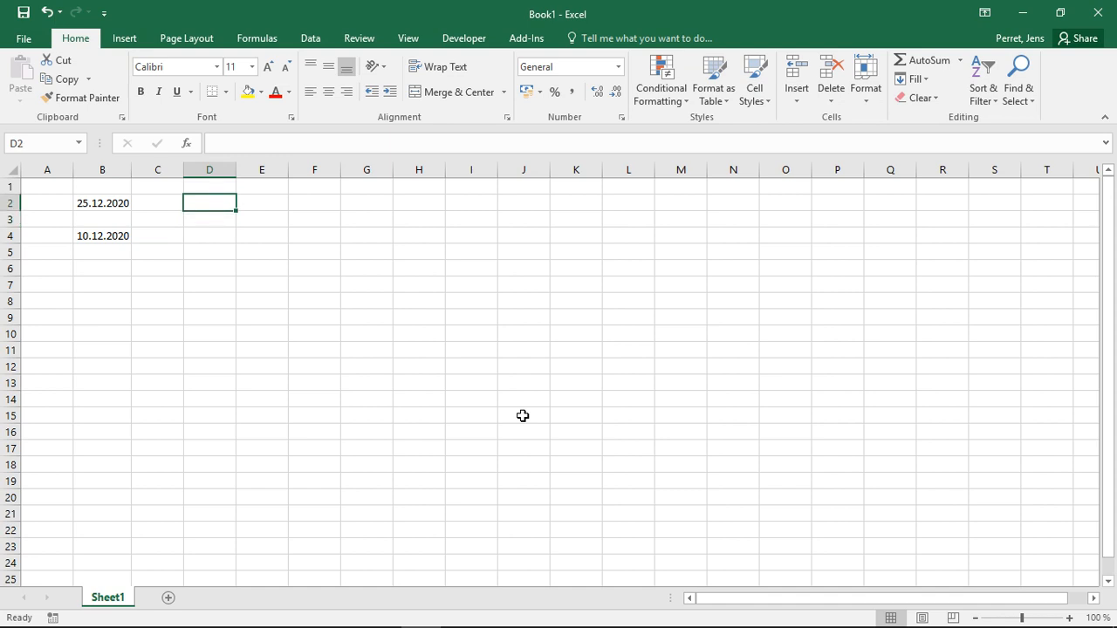
text(=)
key(Left)
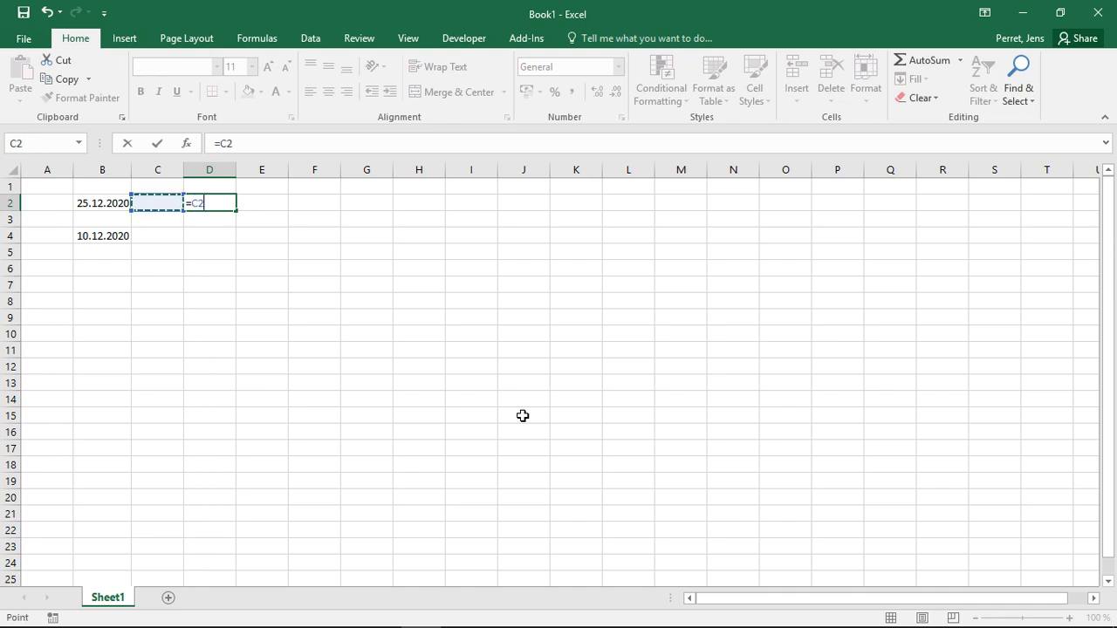
key(Left)
text(-)
key(Left)
key(Left)
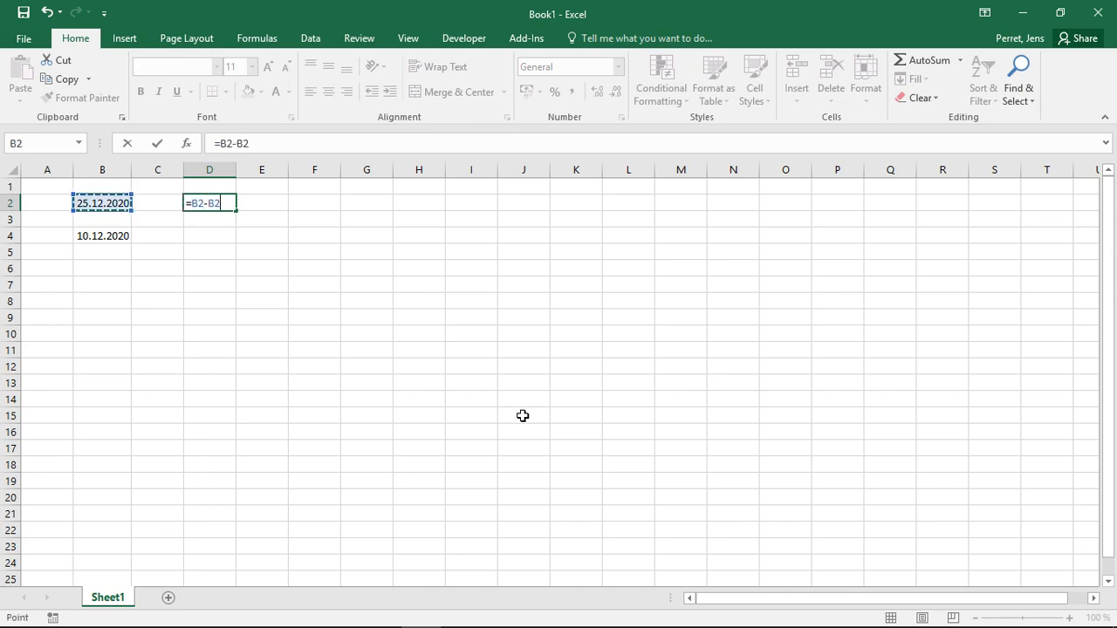
key(Down)
key(Down)
key(Return)
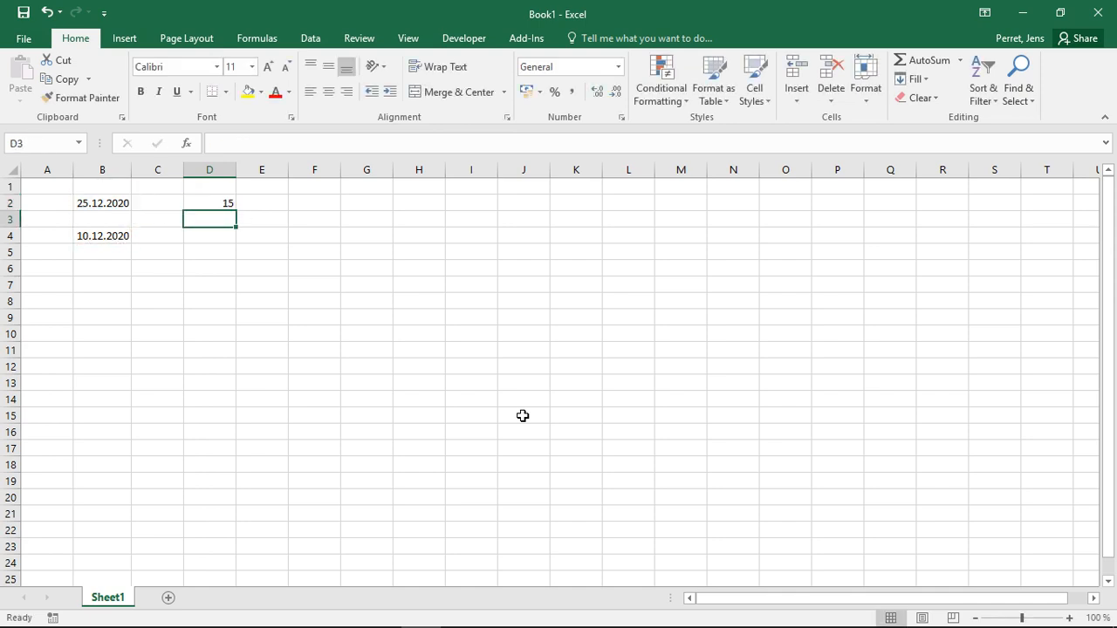
- Review the dates in B2 and B4 together with the difference formula in D2
key(Up)
key(Left)
key(Left)
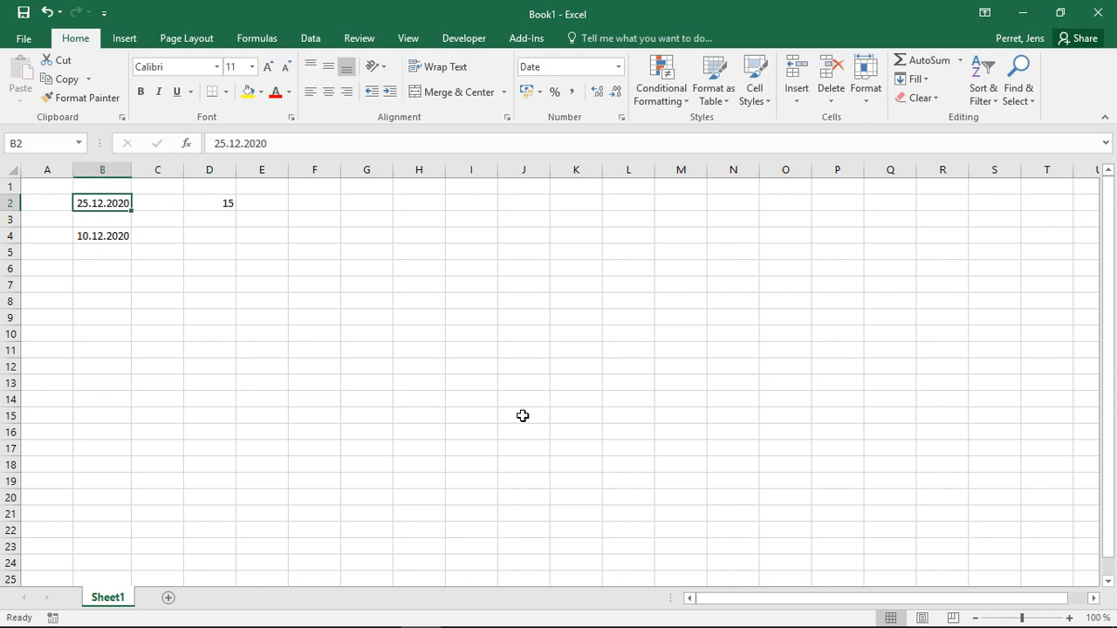
key(Down)
key(Down)
key(Up)
key(Up)
key(Down)
key(Up)
key(Right)
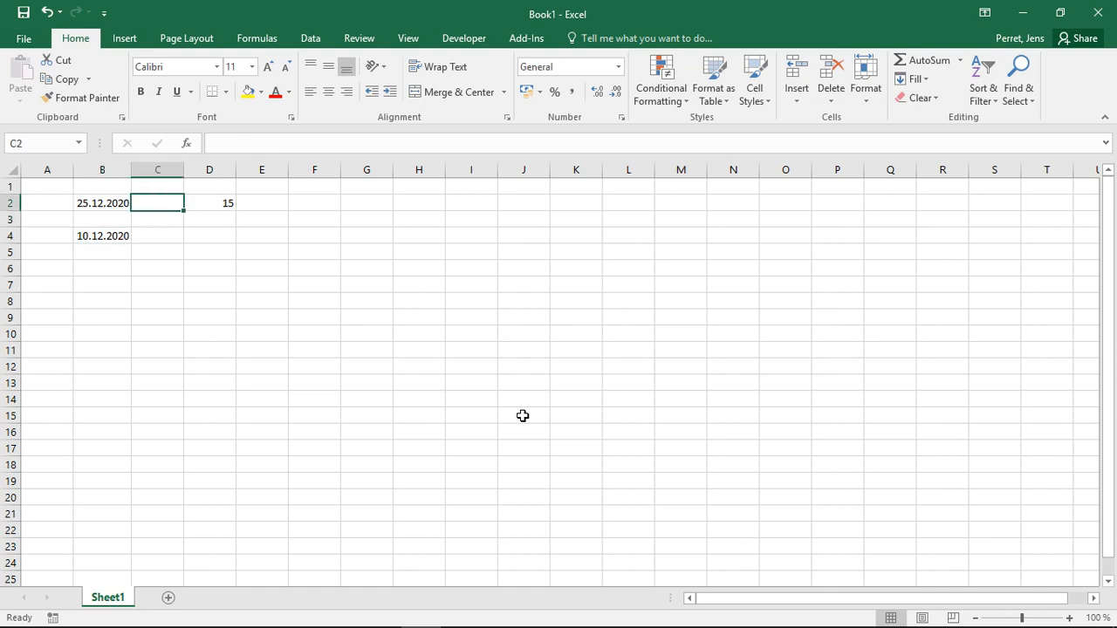
key(Right)
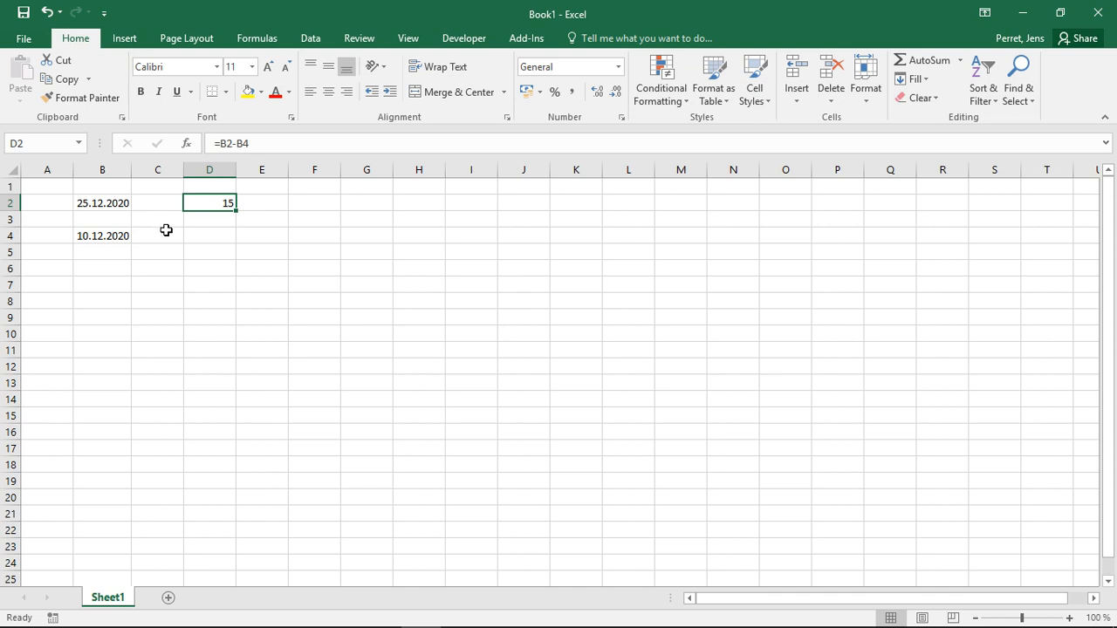
- Enter the formula =WORKDAY(B4;15) in cell D4 to find the date 15 workdays after the B4 date
click(195, 238)
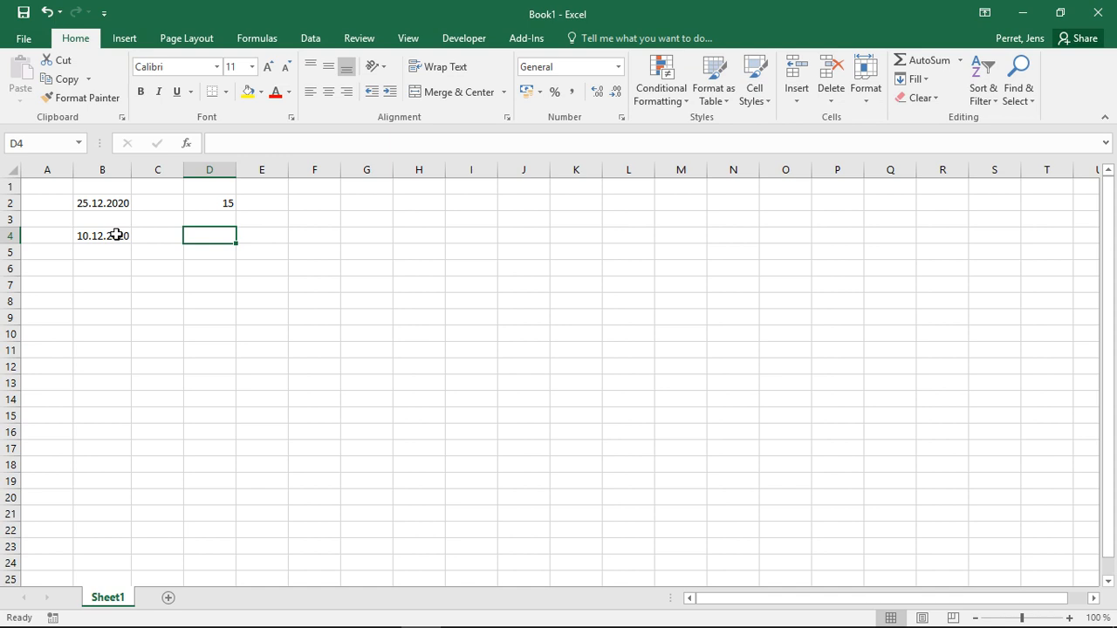
text(=WORKDAY()
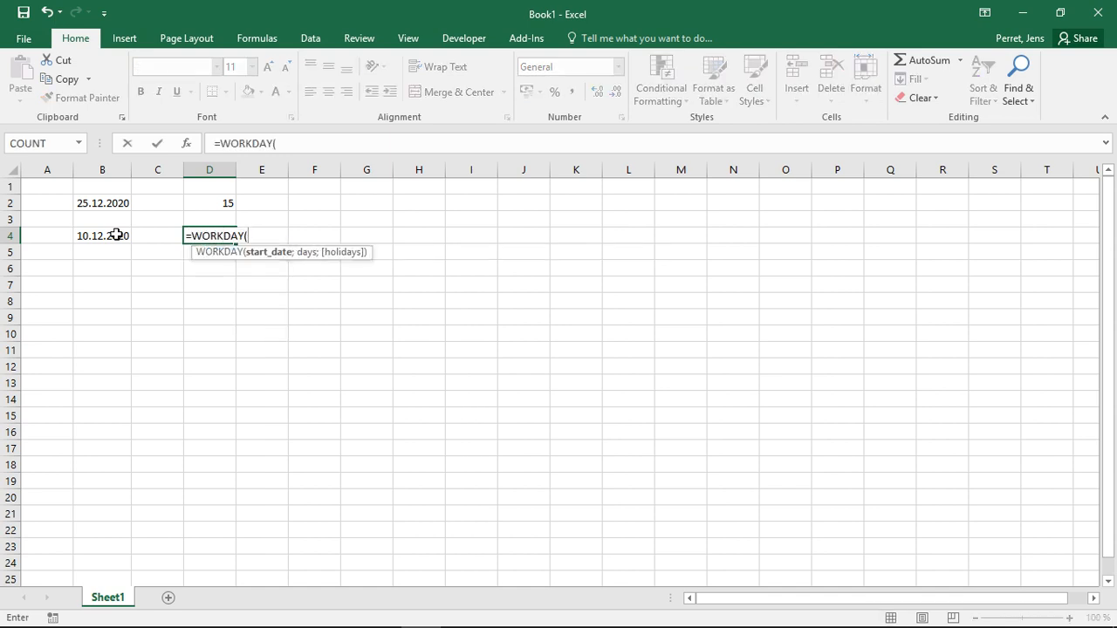
key(BackSpace)
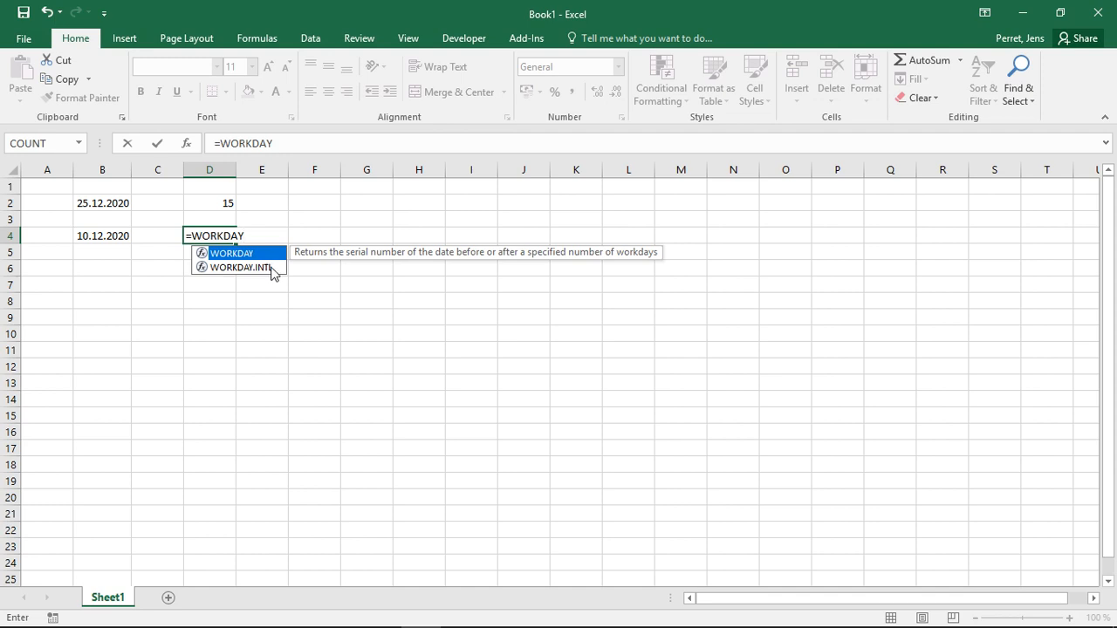
text(()
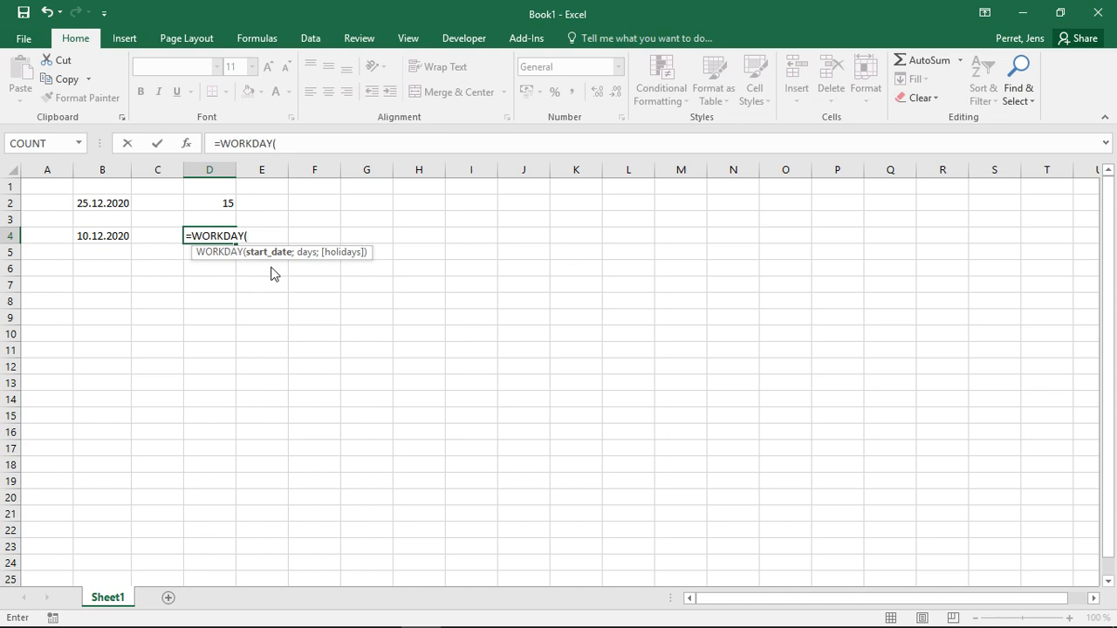
click(104, 237)
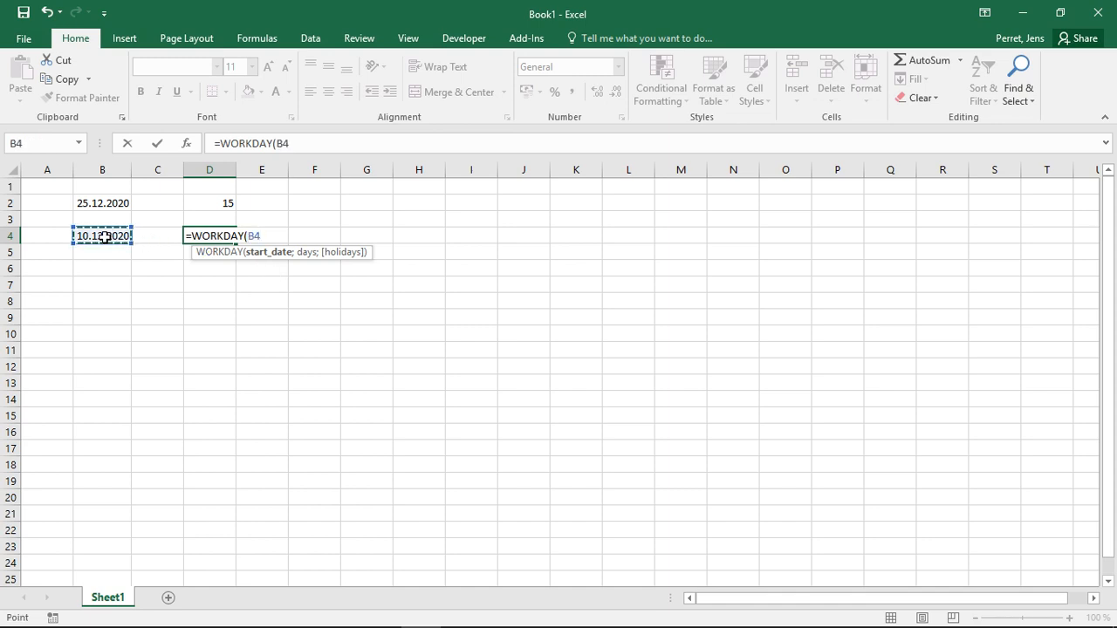
text(;)
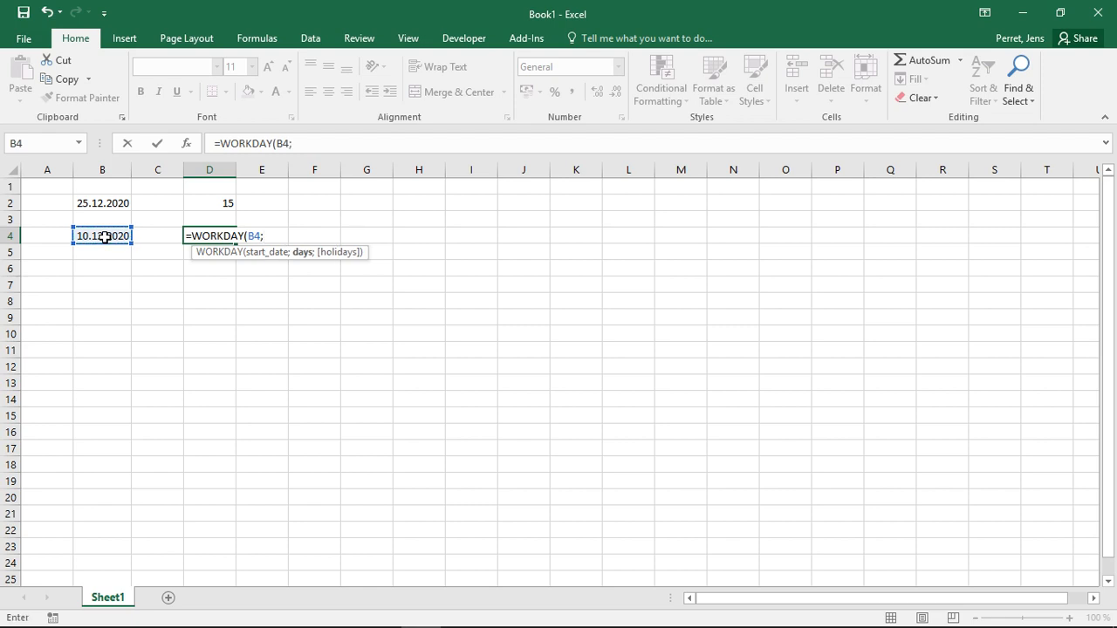
text(10)
key(BackSpace)
text(5)+)
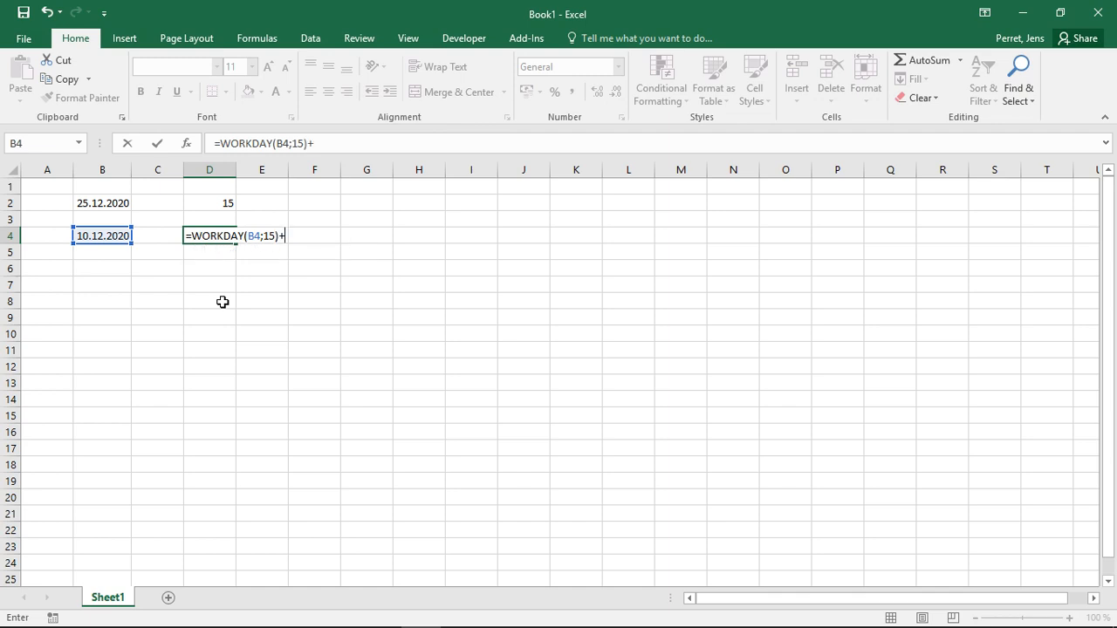
key(Return)
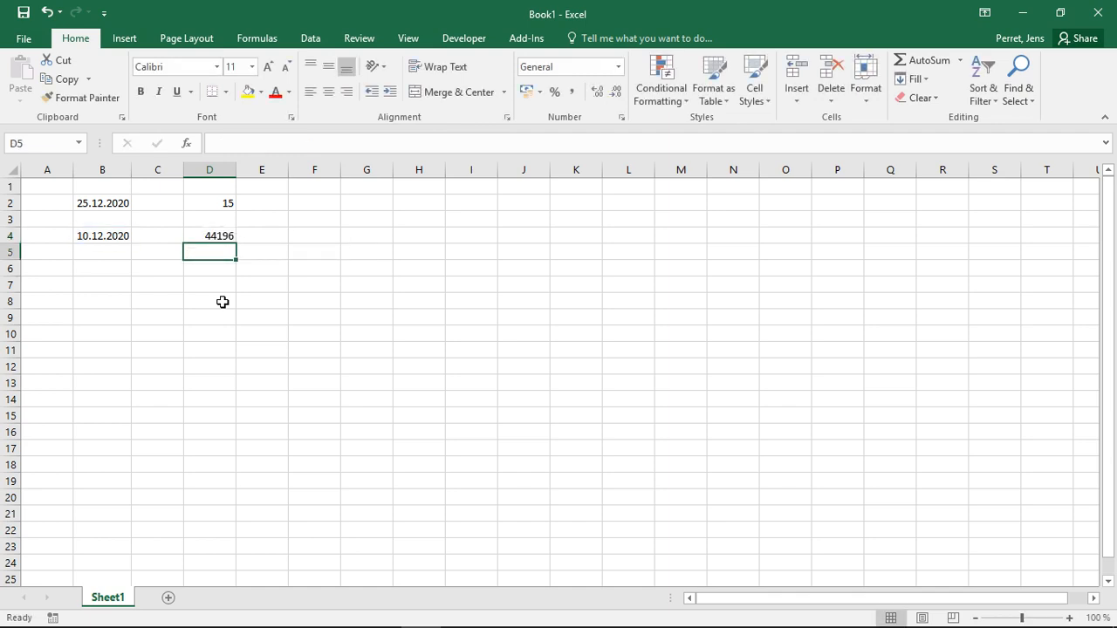
- Format cell D4 with the Date category, using the *14.03.2012 type
key(Up)
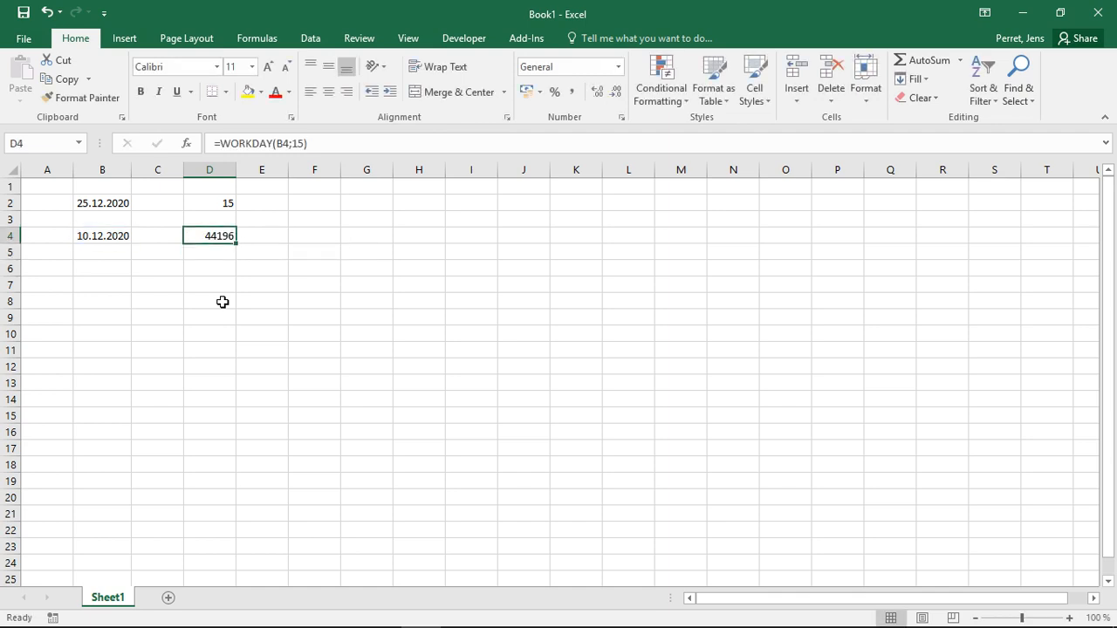
right_click(226, 234)
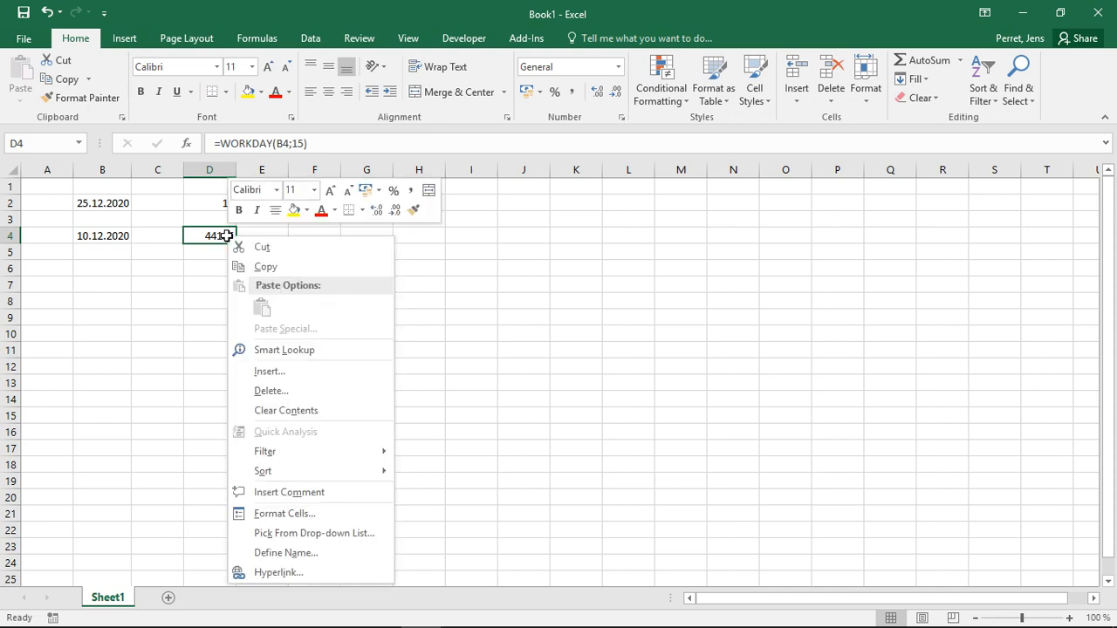
click(283, 514)
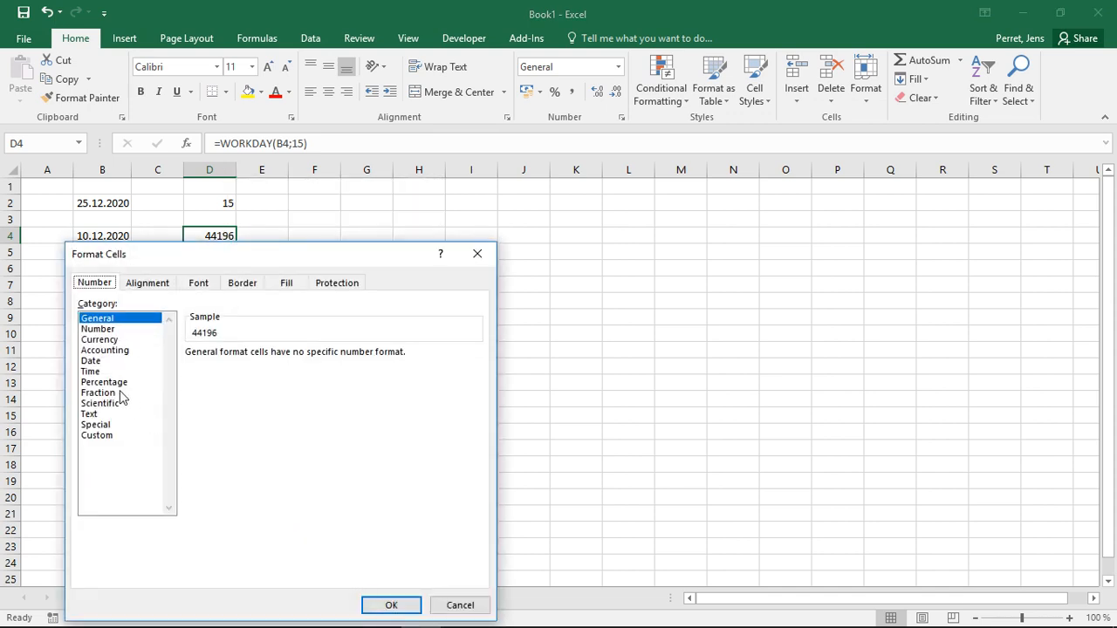
click(92, 362)
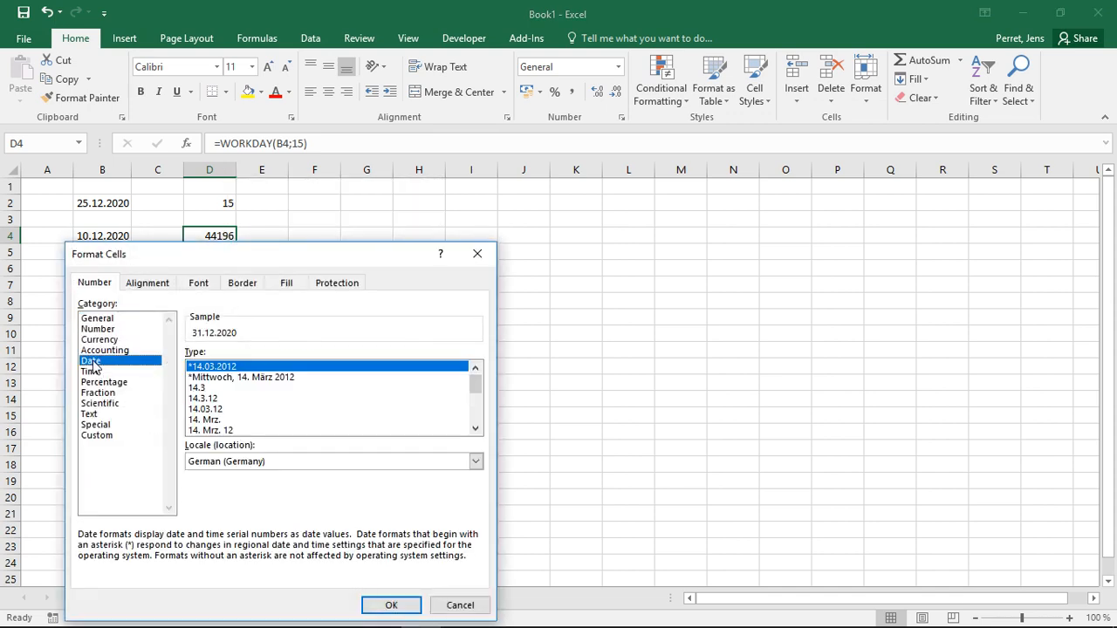
click(389, 605)
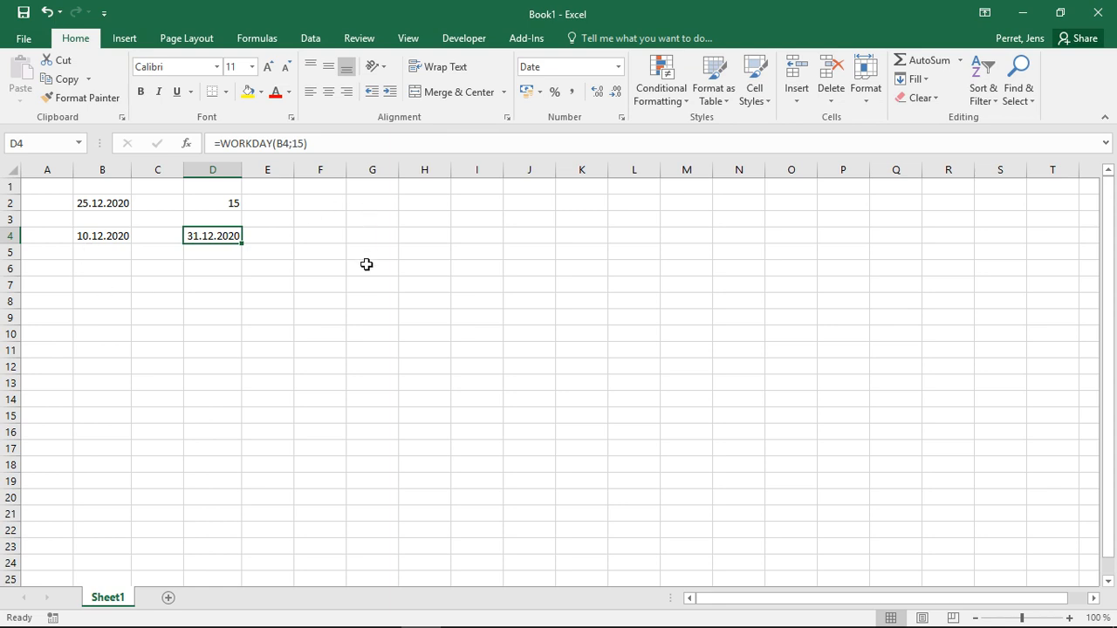
click(306, 143)
text())
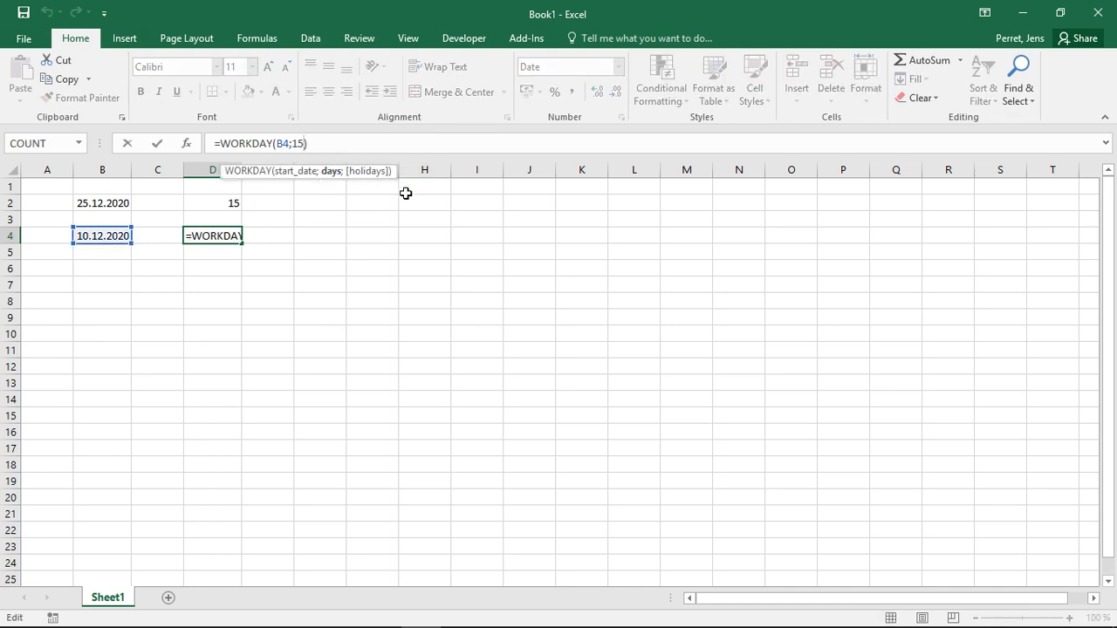
key(Left)
text(;)
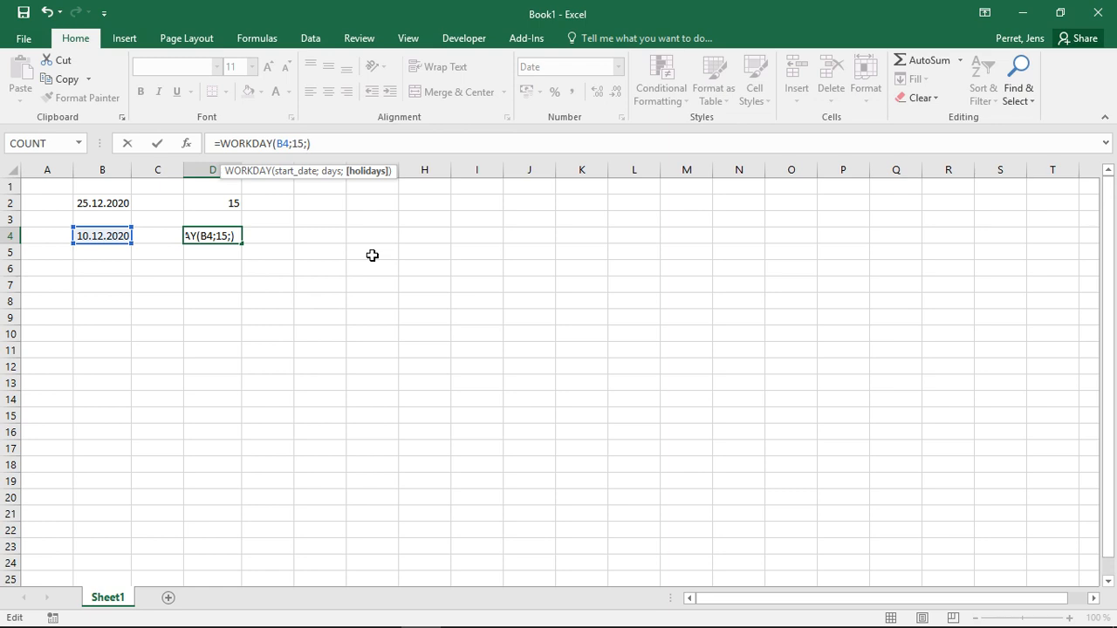
key(BackSpace)
key(ctrl+Return)
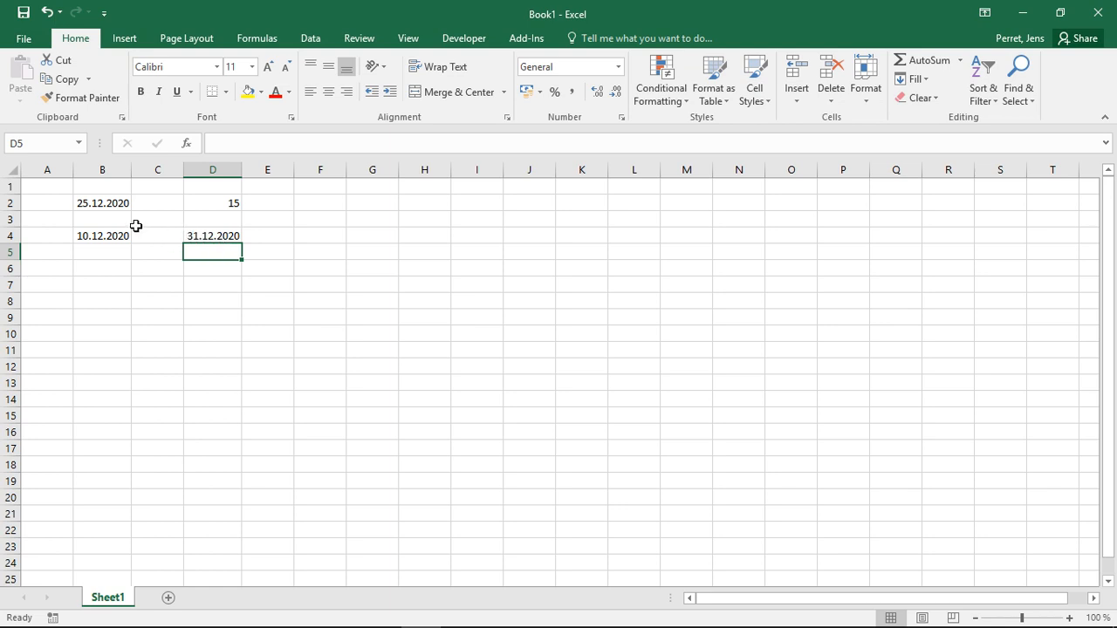
- Change the function in D4's formula from WORKDAY to WORKDAY.INTL
click(199, 238)
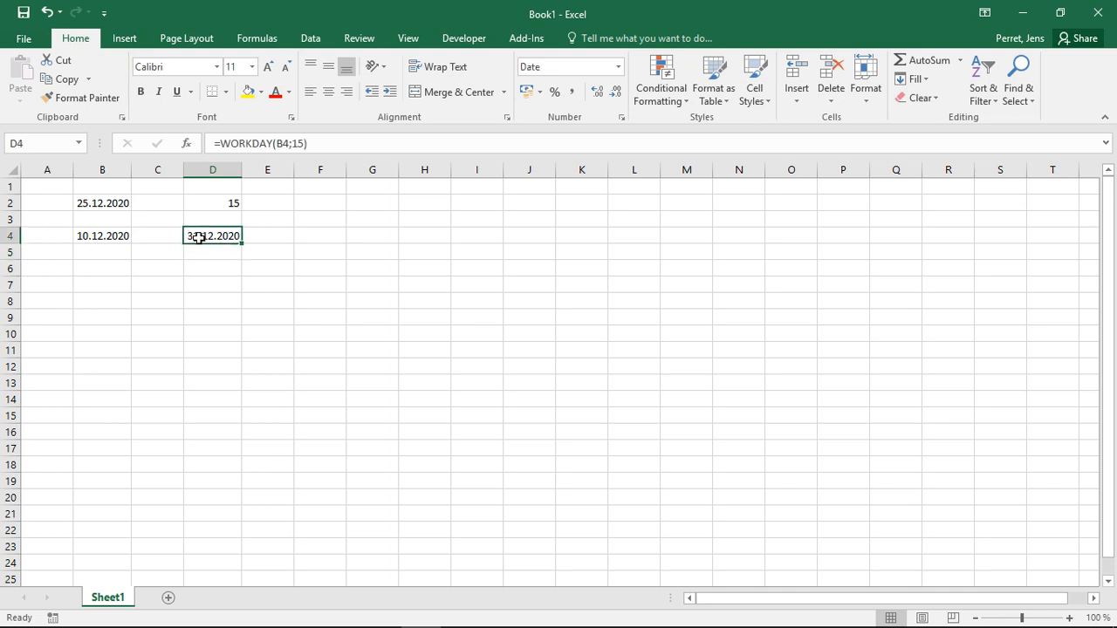
click(270, 143)
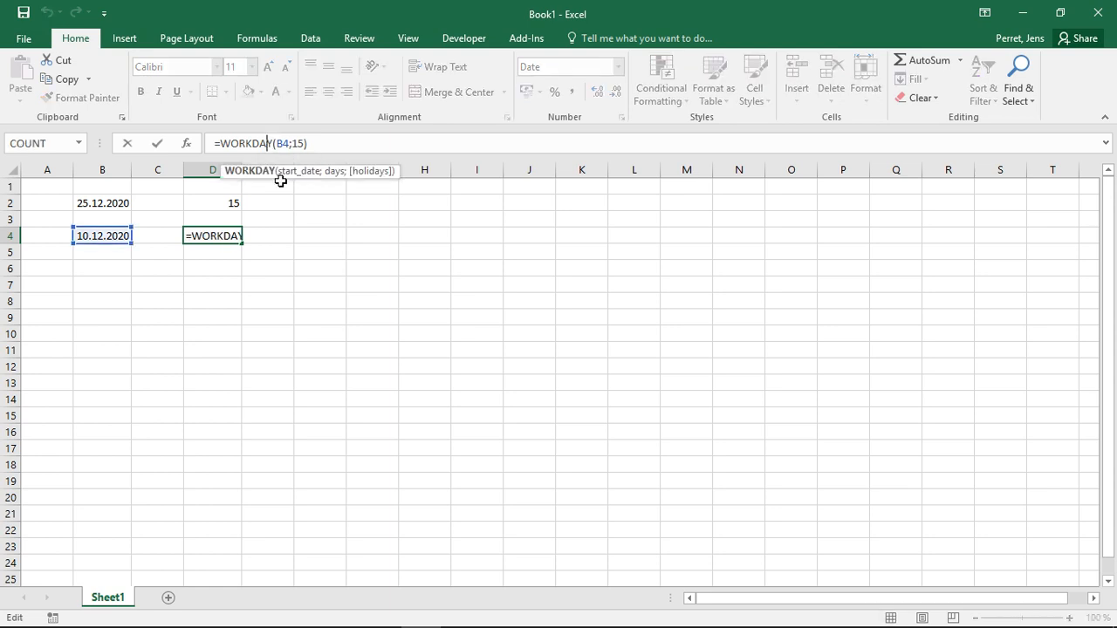
key(Right)
text(.intl)
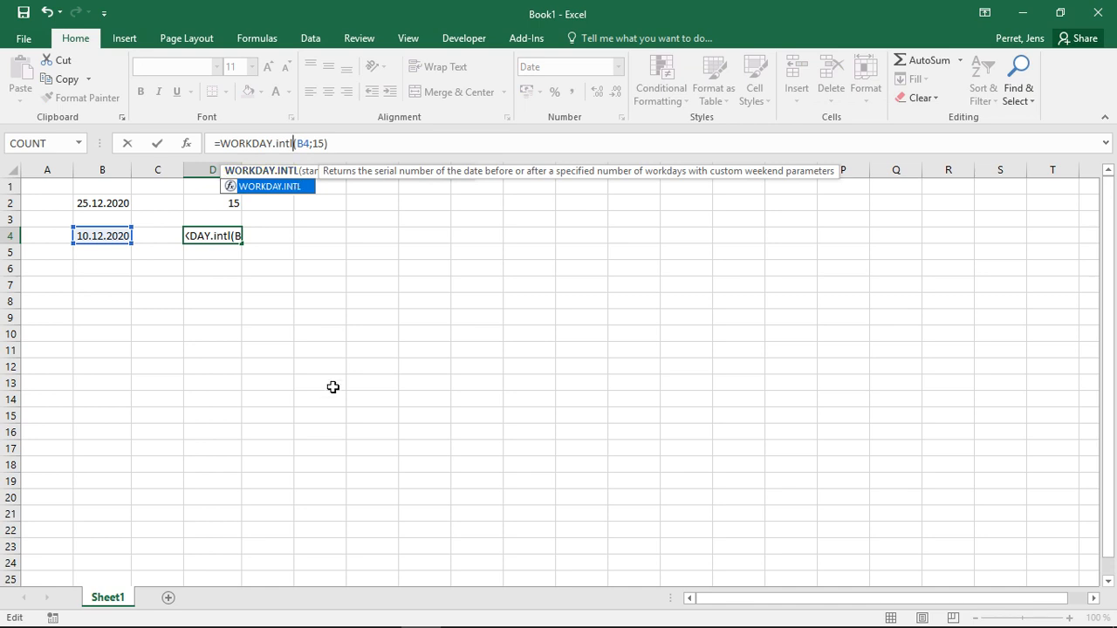
- Add 7 (Friday, Saturday) as the weekend argument after the 15 days in D4's formula, giving =WORKDAY.INTL(B4;15;7)
click(304, 143)
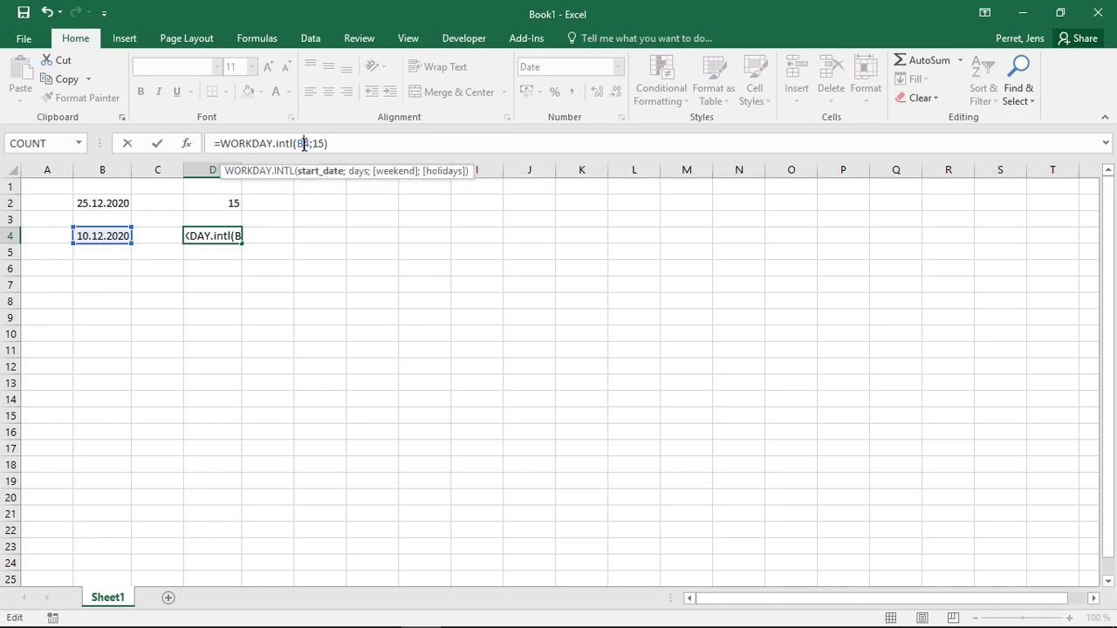
key(Right)
key(Right)
key(Right)
key(Right)
key(Right)
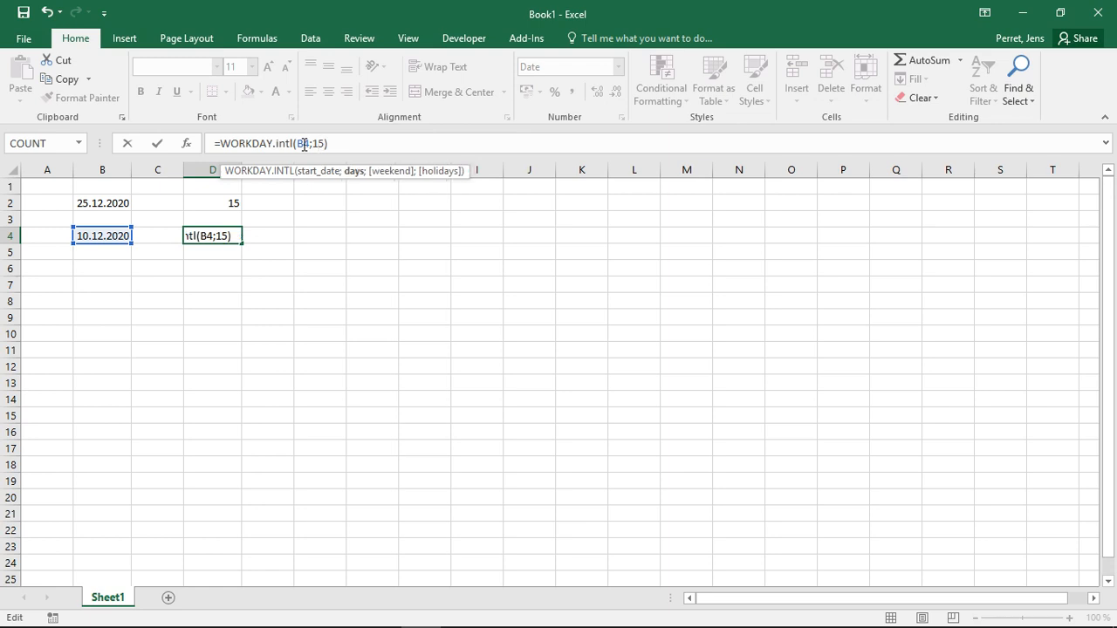
text(;)
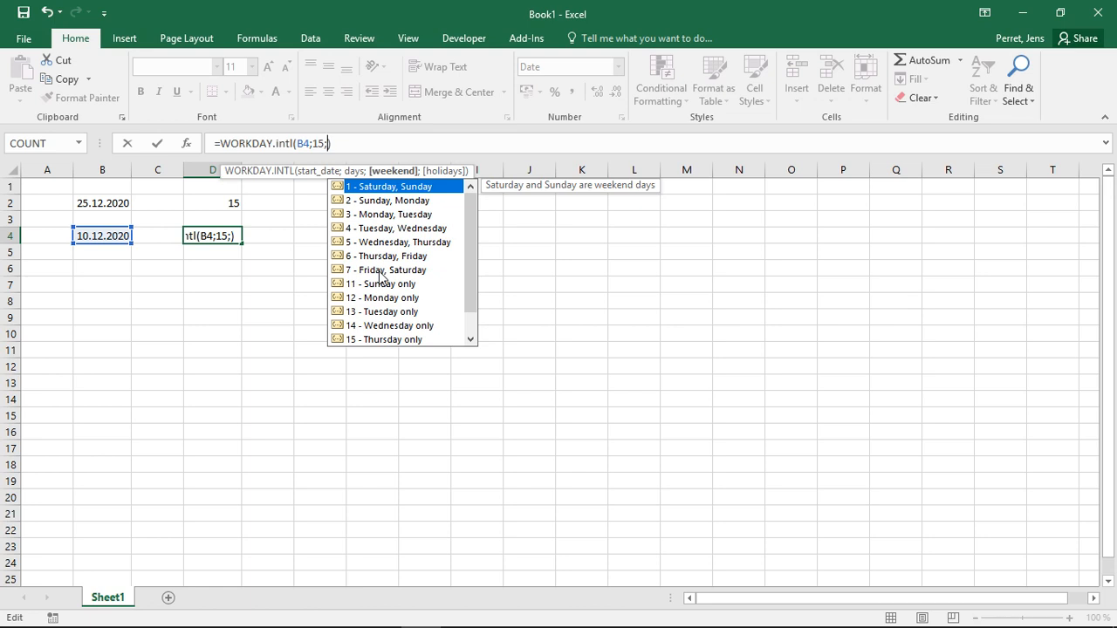
text(7)
key(Return)
key(Up)
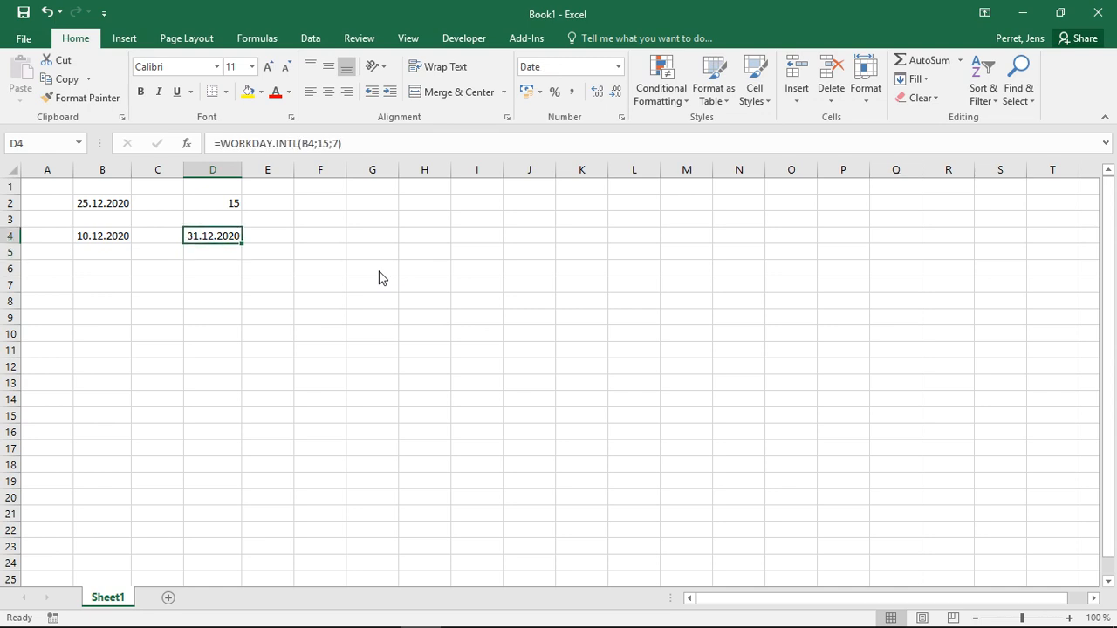
key(Up)
key(Down)
key(Up)
key(Down)
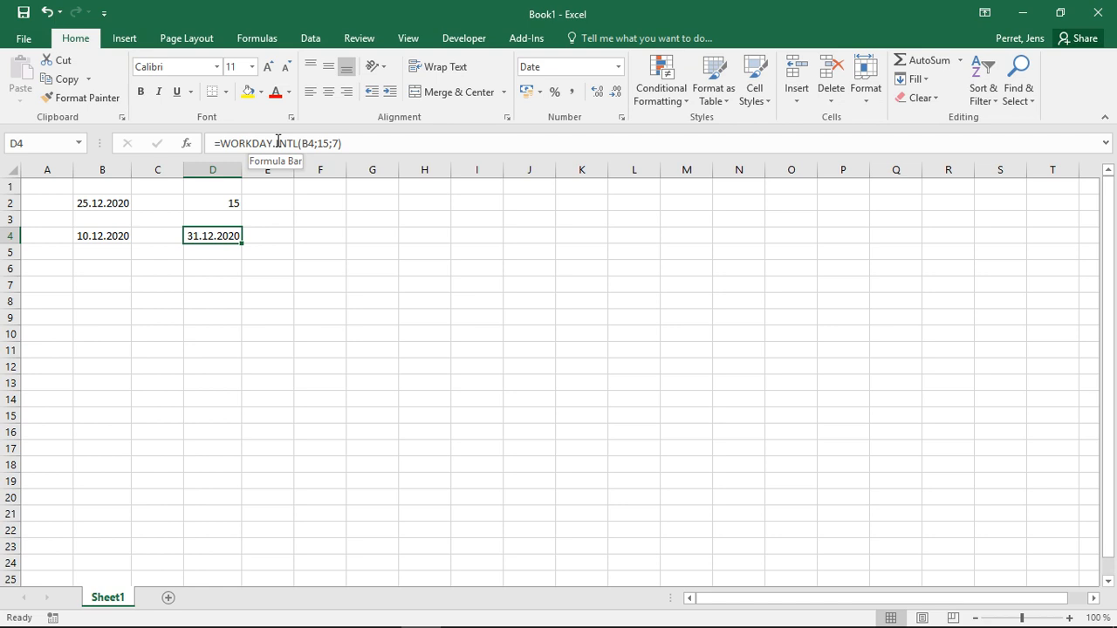
- Remove the weekend argument from D4's formula, leaving =WORKDAY.INTL(B4;15)
click(332, 143)
key(Delete)
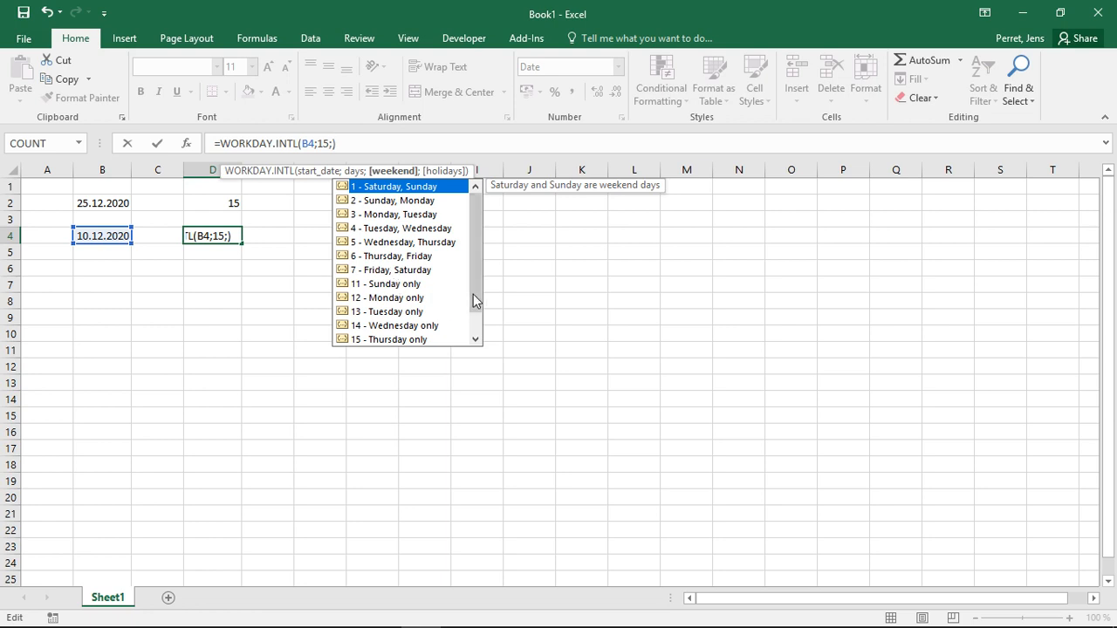
drag(475, 302, 467, 273)
key(BackSpace)
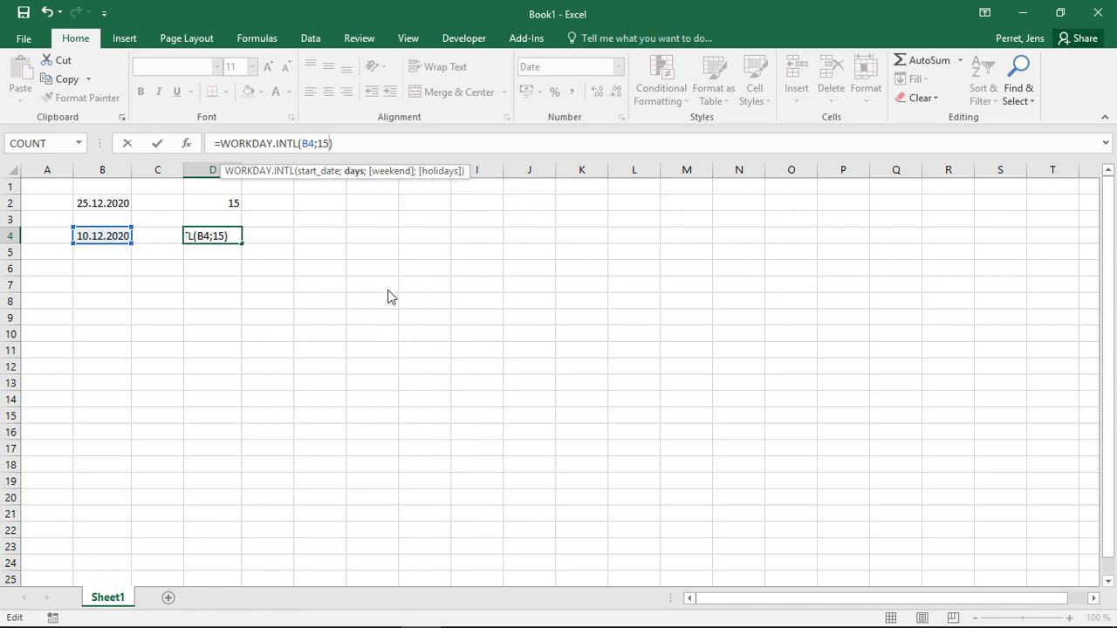
key(Return)
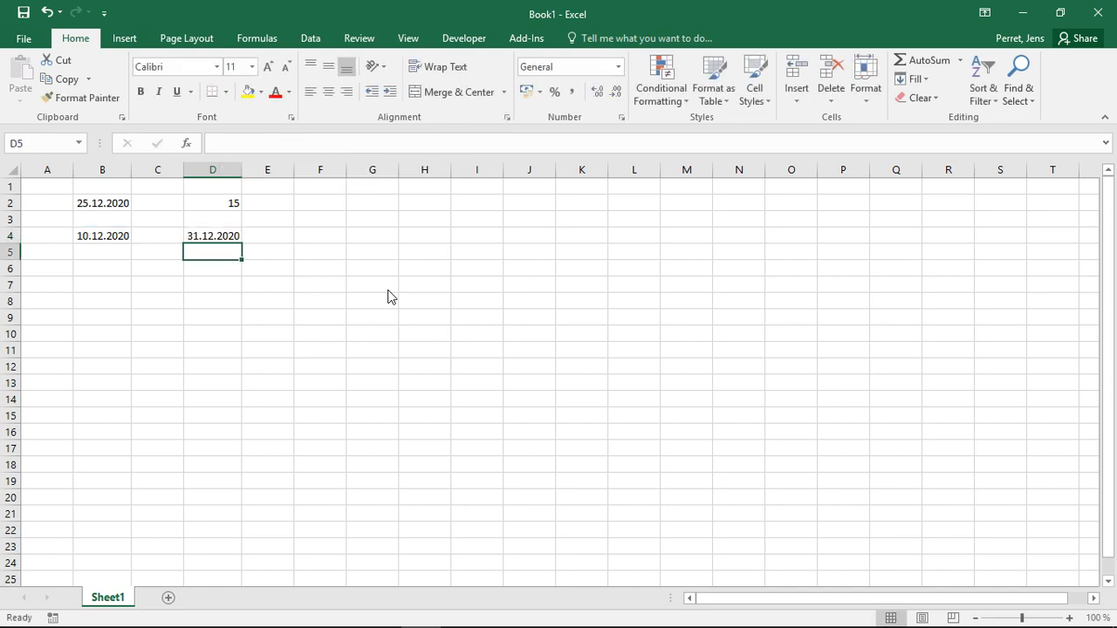
- Set the days argument in D4's WORKDAY.INTL formula to 10
click(207, 236)
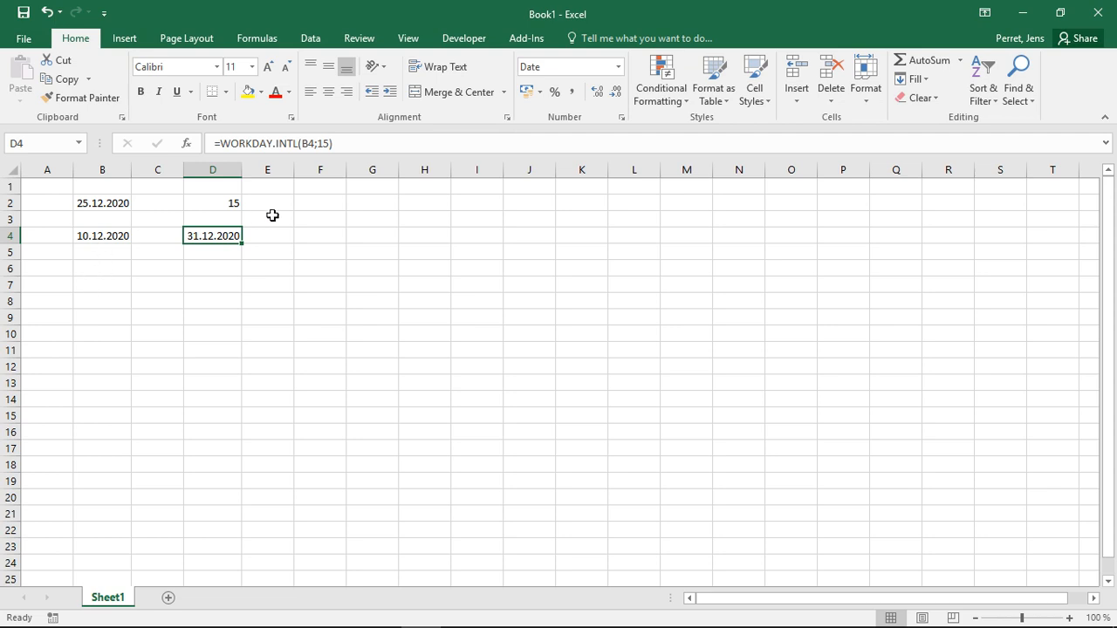
click(320, 143)
key(BackSpace)
text(0)
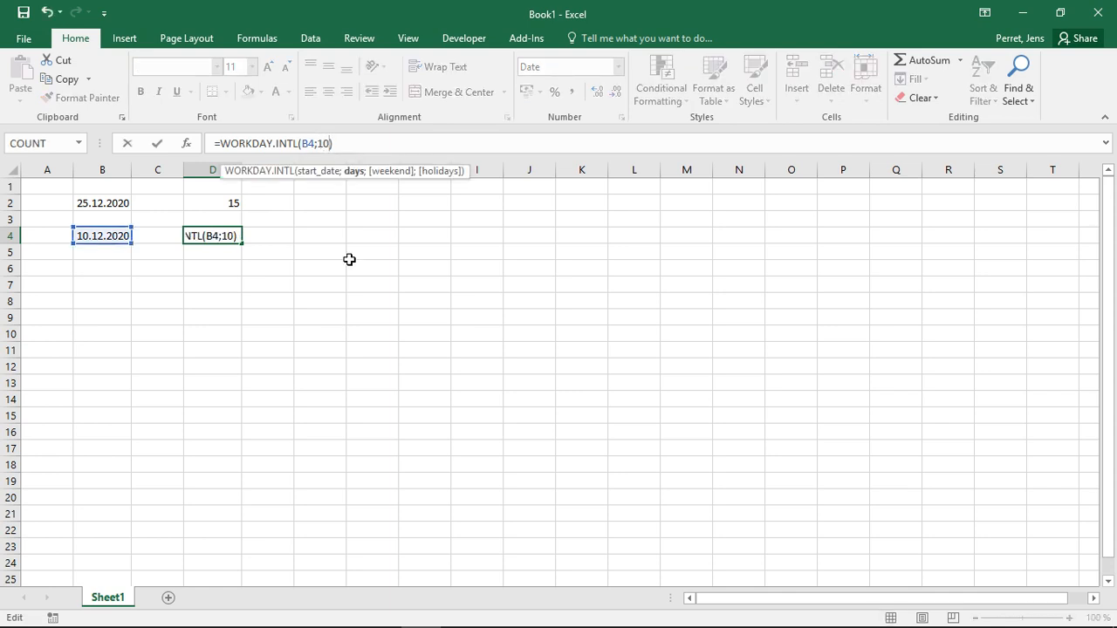
key(Return)
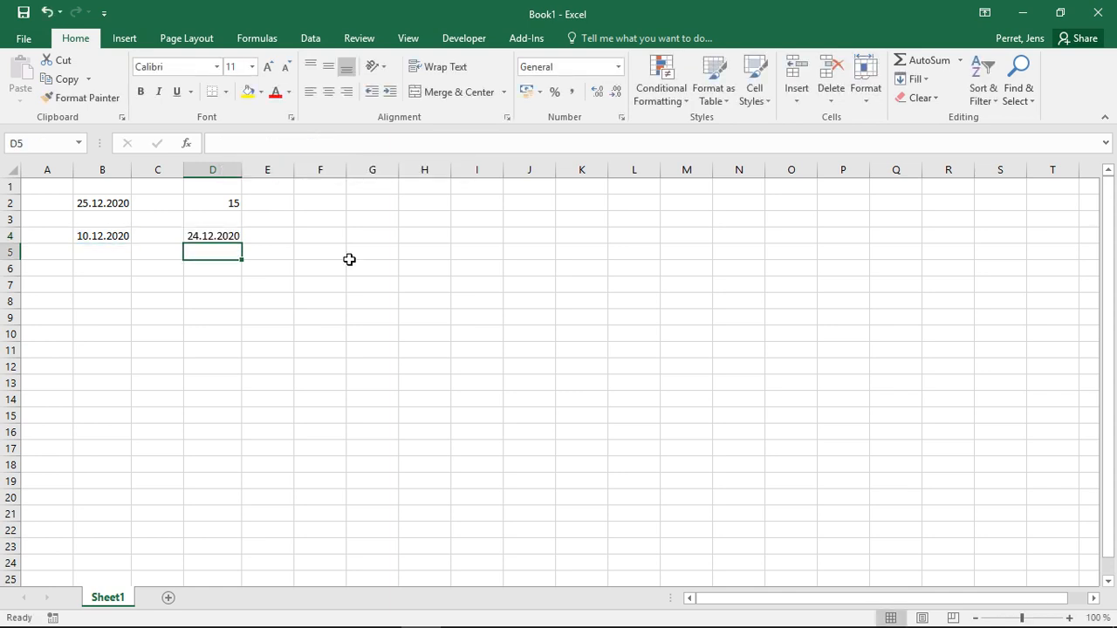
- Set the days argument in D4's formula to 11, giving =WORKDAY.INTL(B4;11)
key(Up)
click(324, 143)
double_click(324, 143)
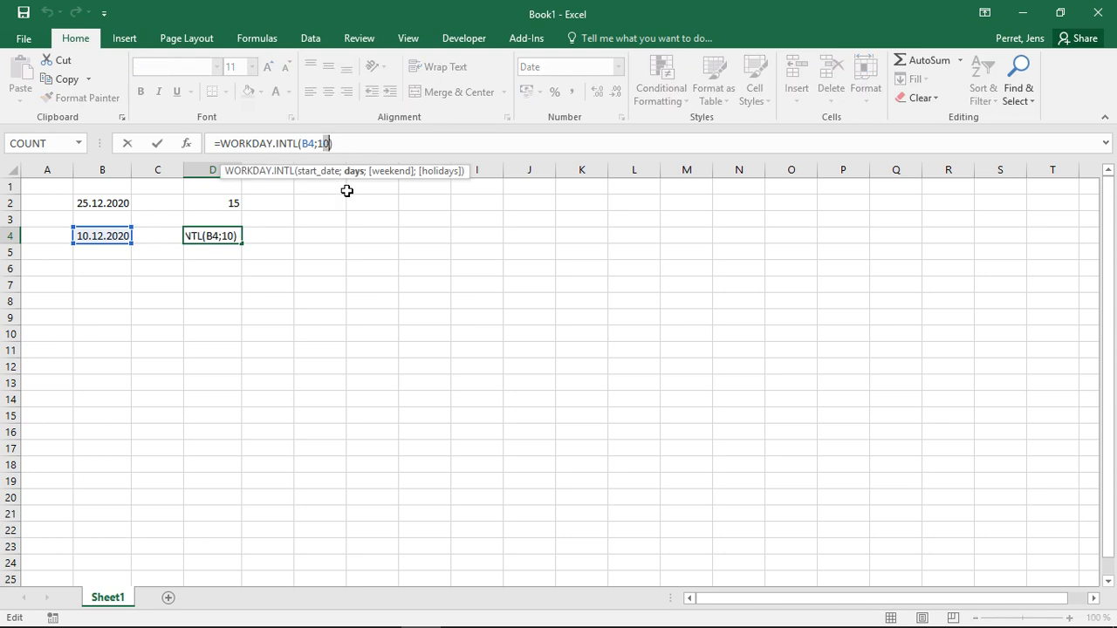
text(11)
key(Return)
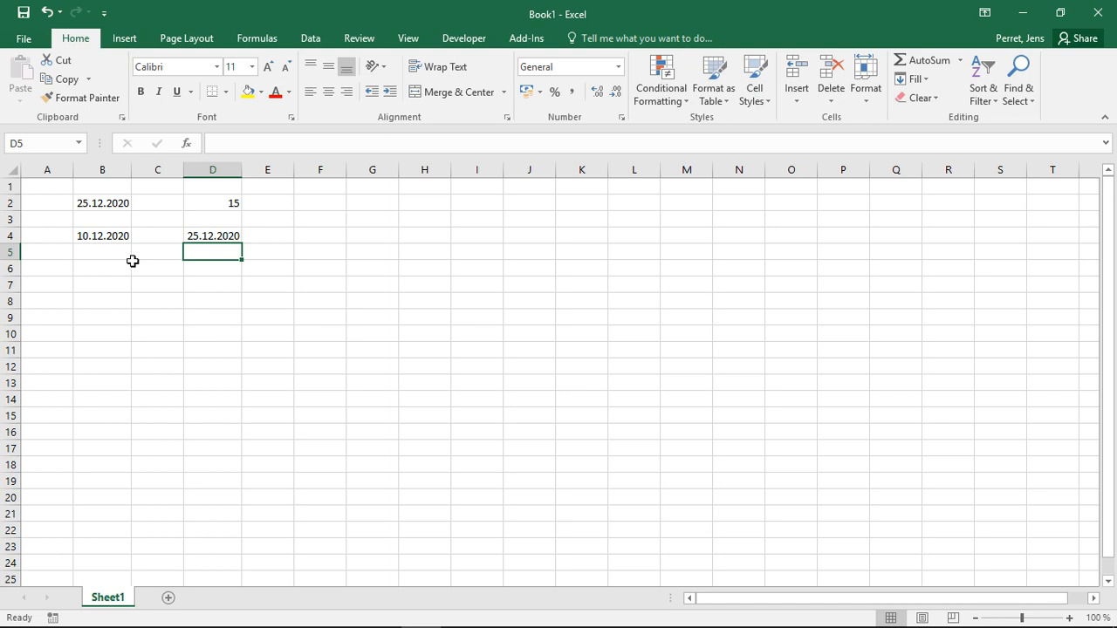
- Enter the formula =NETWORKDAYS(B4;B2) in cell D5 to count the workdays between the two dates
text(=NE)
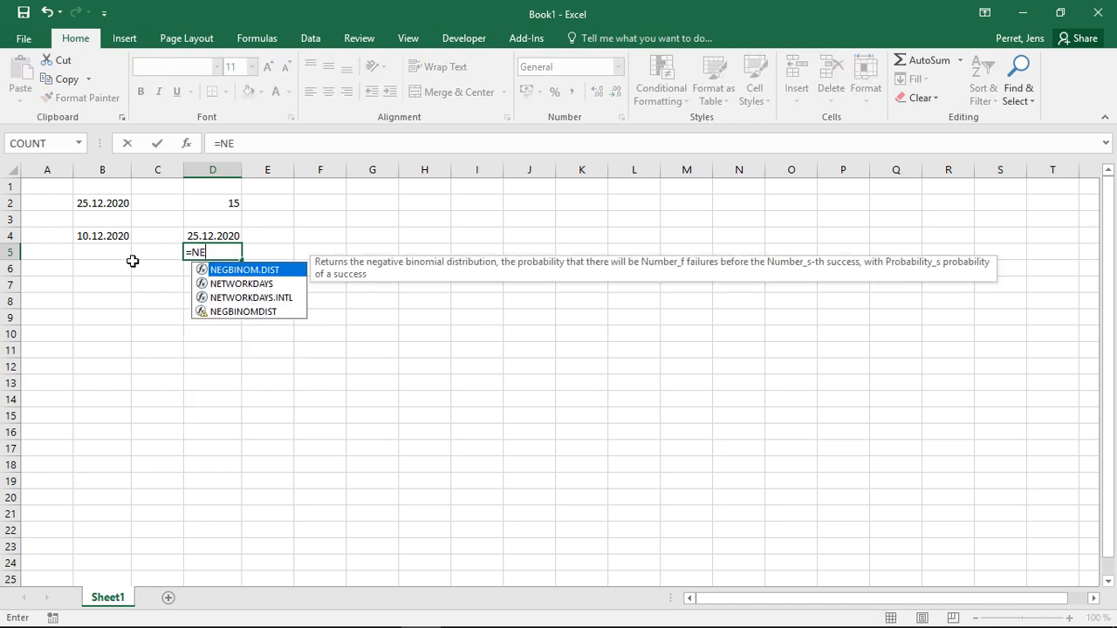
text(Tw)
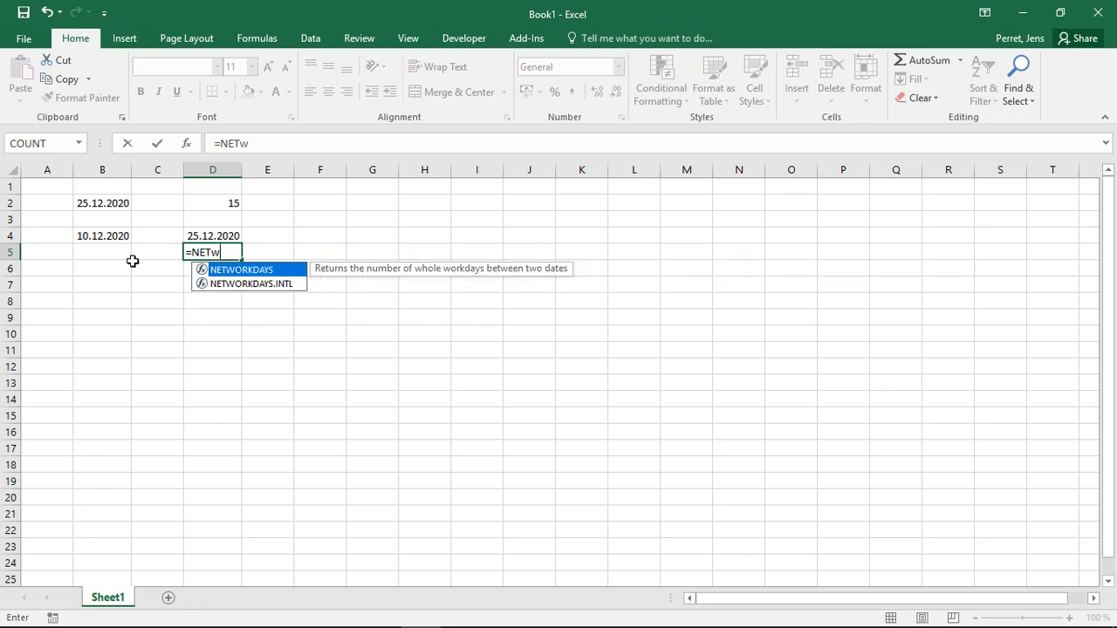
text(orkdays)
key(BackSpace)
text(days)
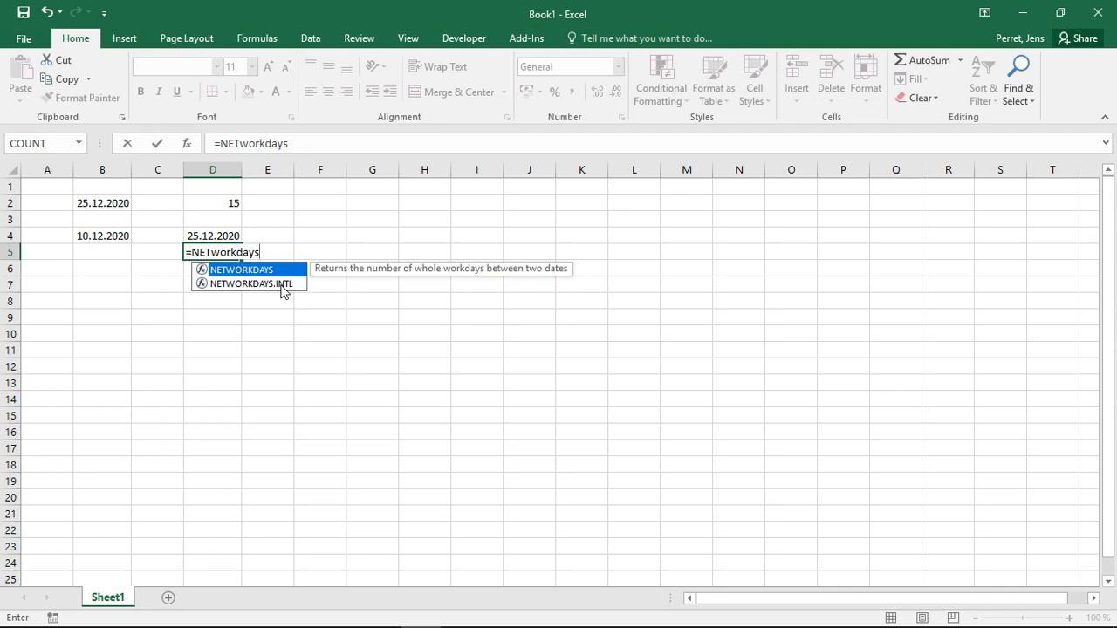
text(()
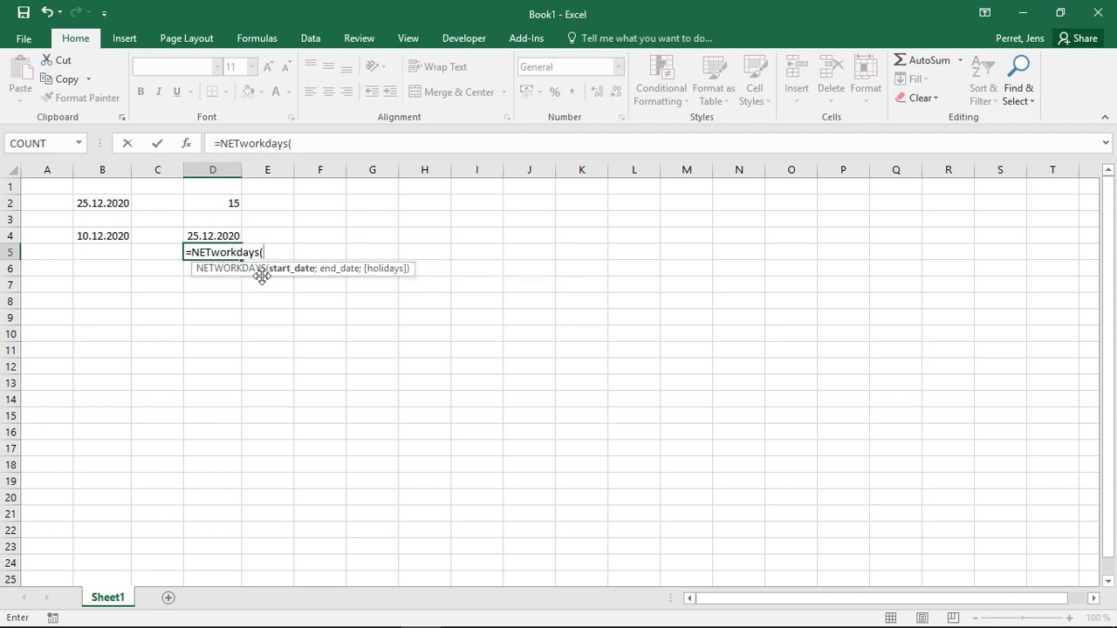
click(103, 236)
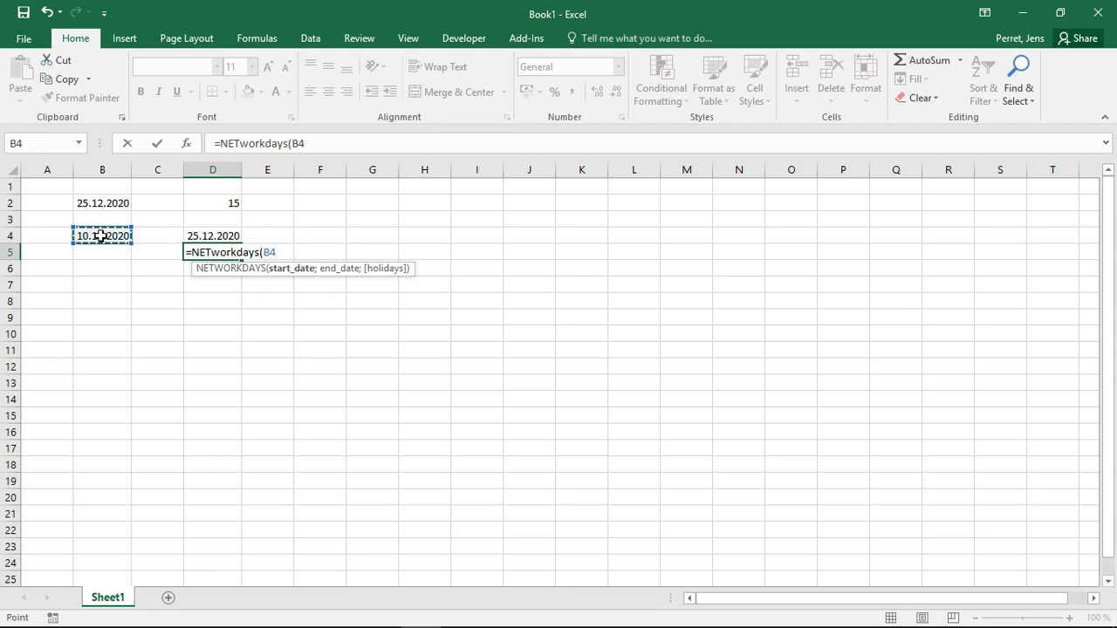
text(;)
click(90, 201)
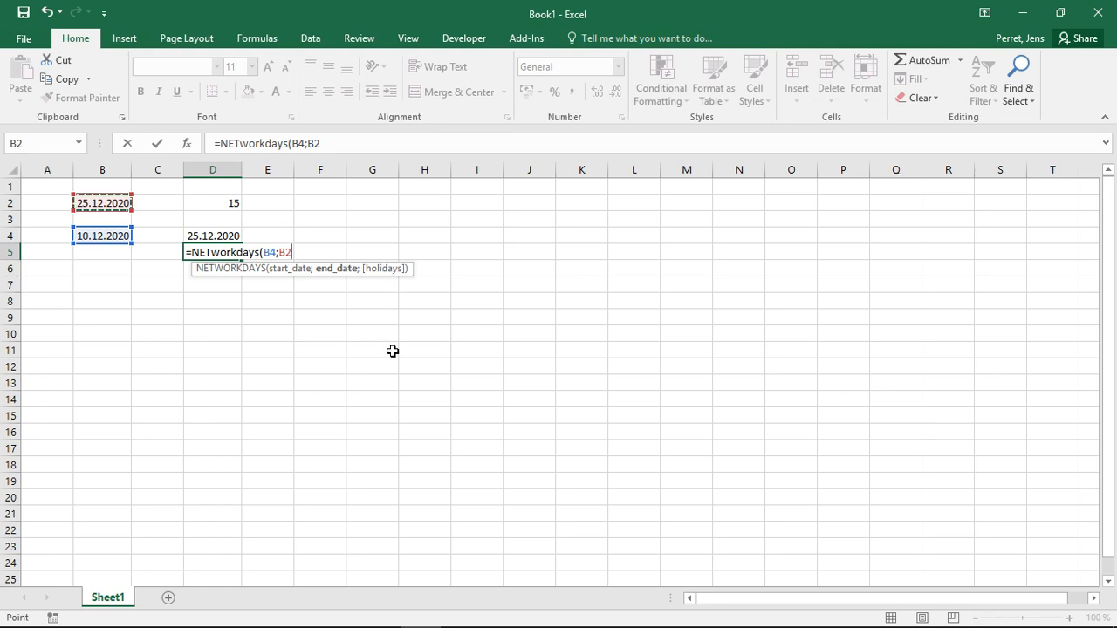
text())
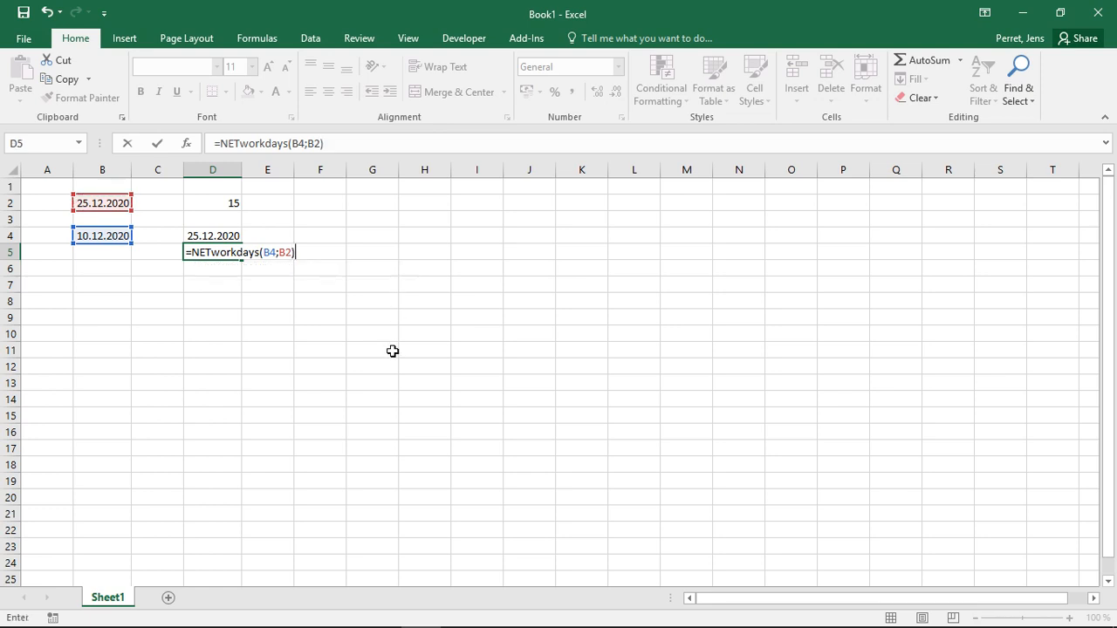
key(Return)
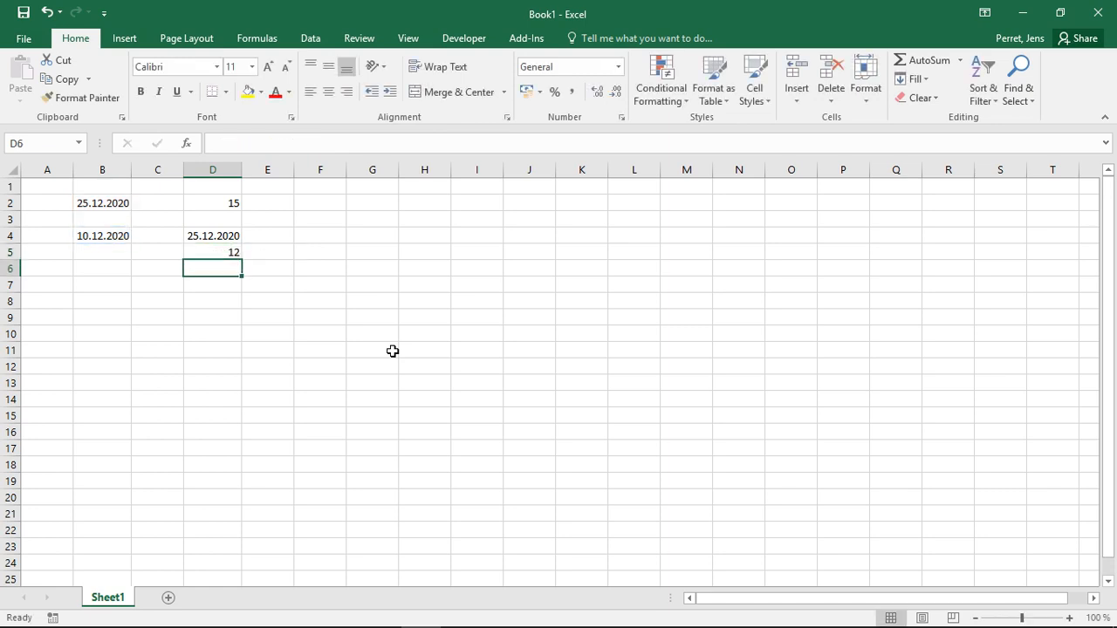
- Change the function in D5's formula from NETWORKDAYS to NETWORKDAYS.INTL
click(210, 251)
click(209, 238)
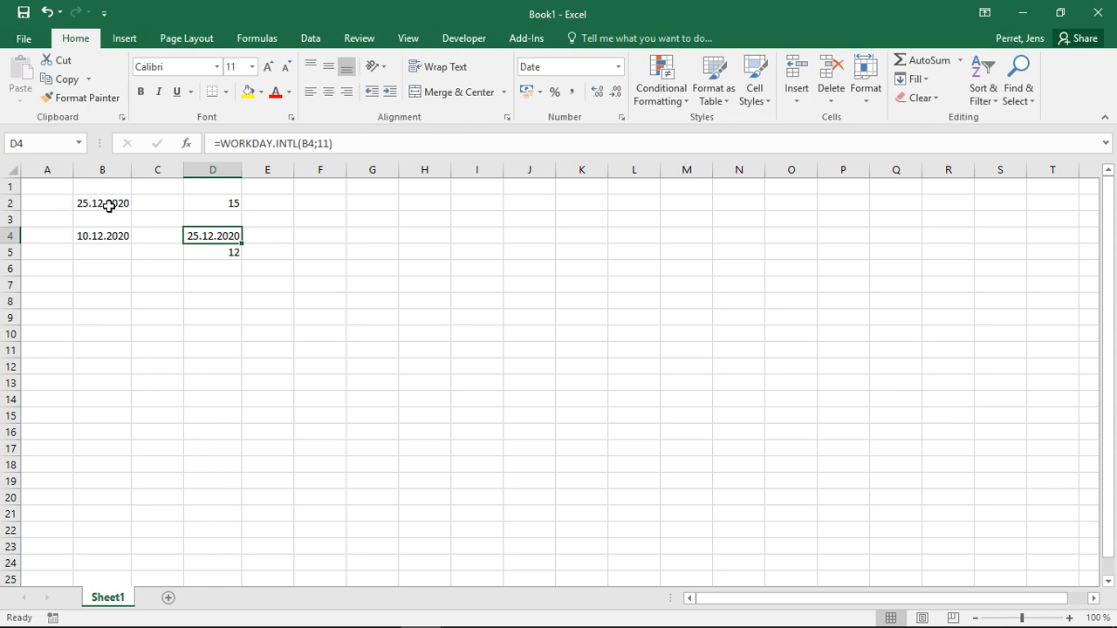
click(212, 250)
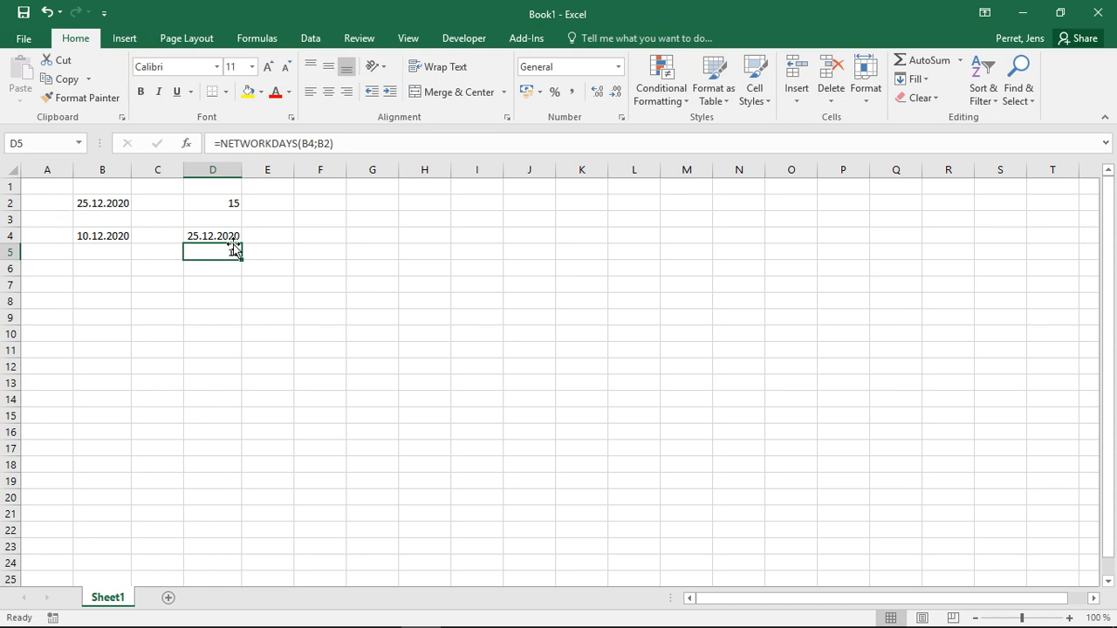
click(298, 144)
text(.)
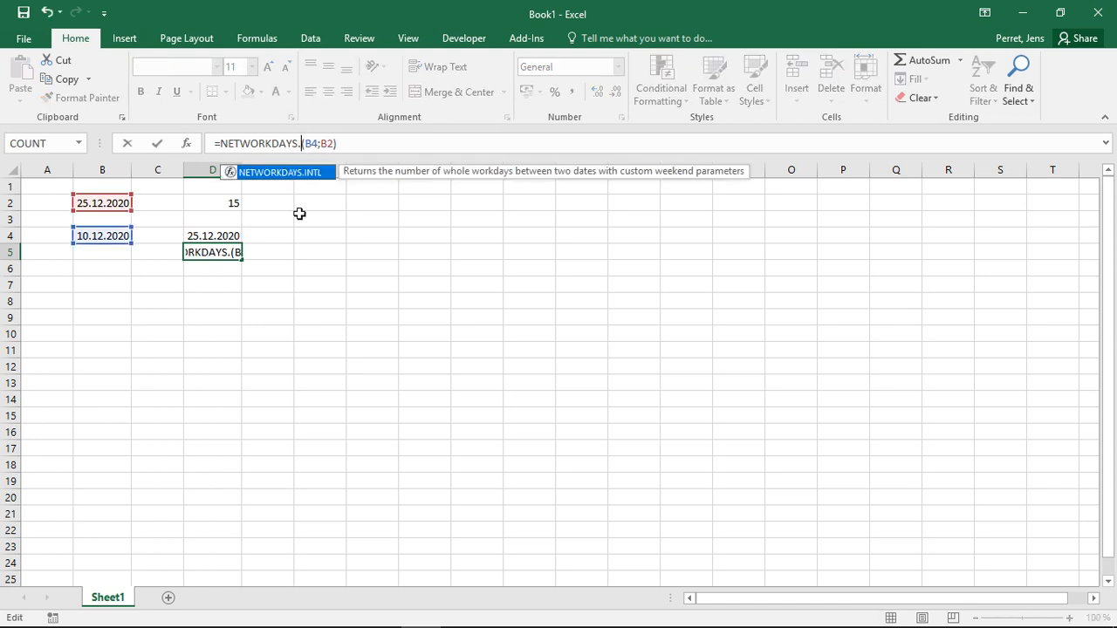
text(intl)
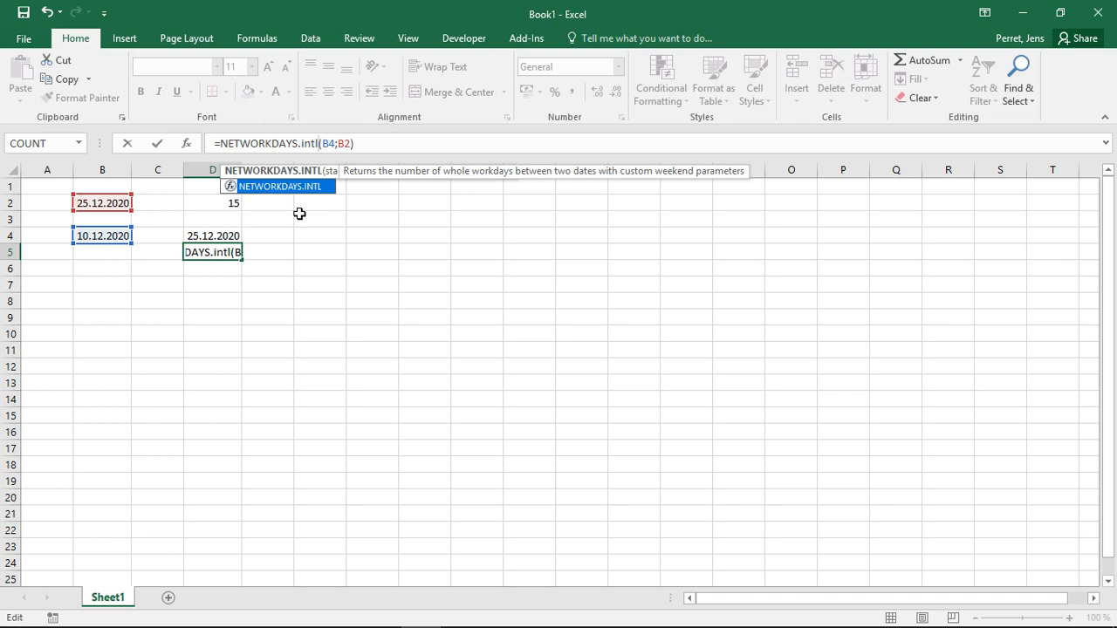
- Add 7 (Friday, Saturday) as the weekend argument in D5's formula, giving =NETWORKDAYS.INTL(B4;B2;7)
key(Right)
key(Right)
key(Right)
key(Right)
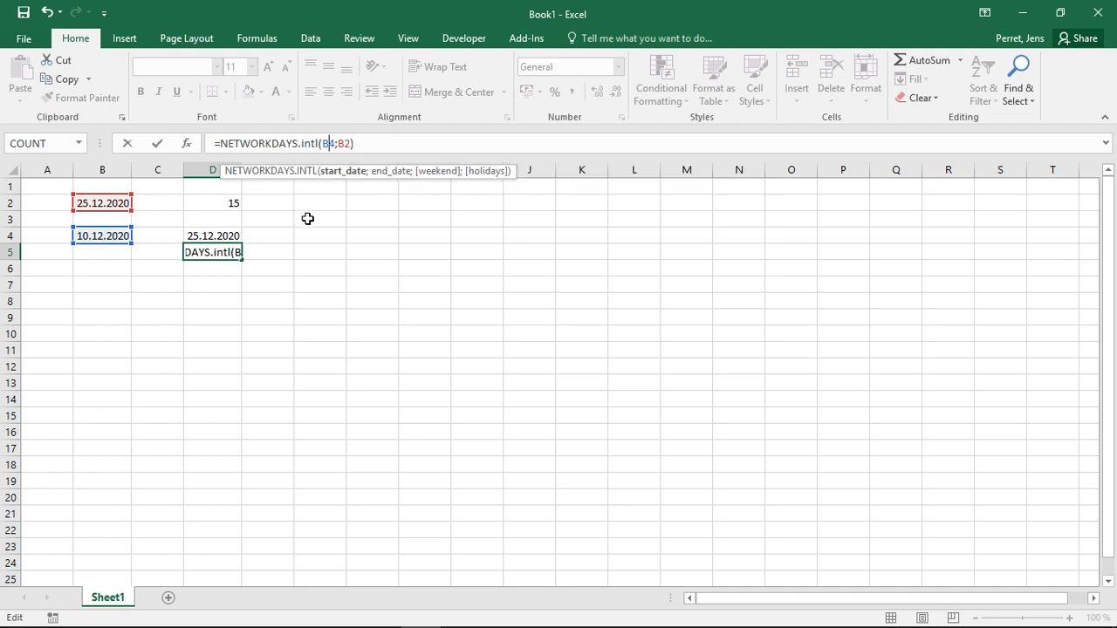
key(Right)
key(Right)
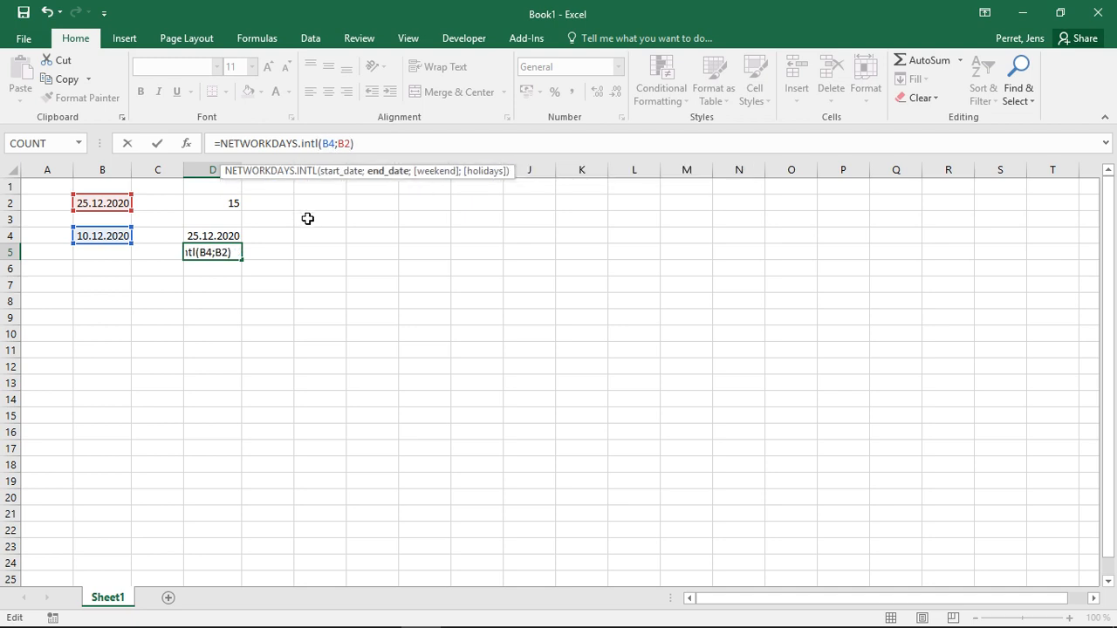
text(;)
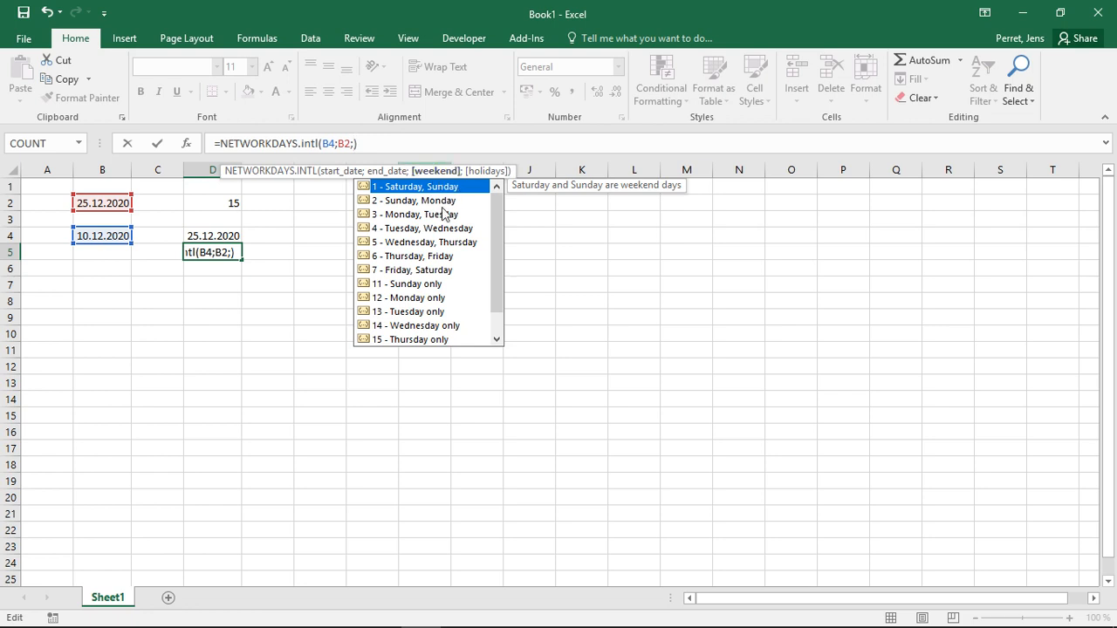
click(426, 270)
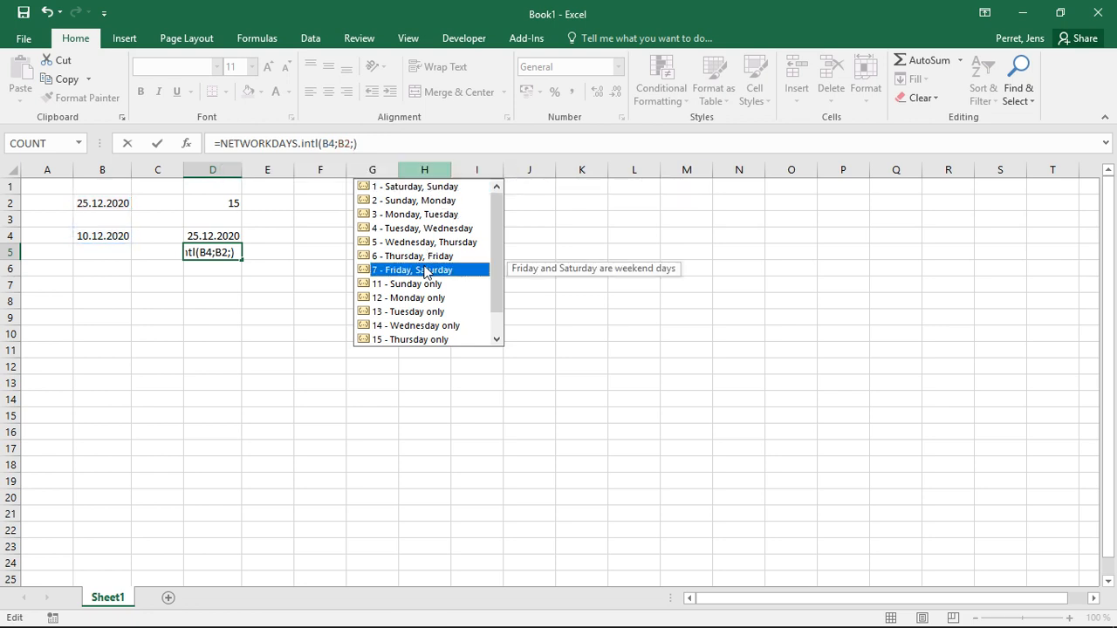
click(352, 143)
key(Right)
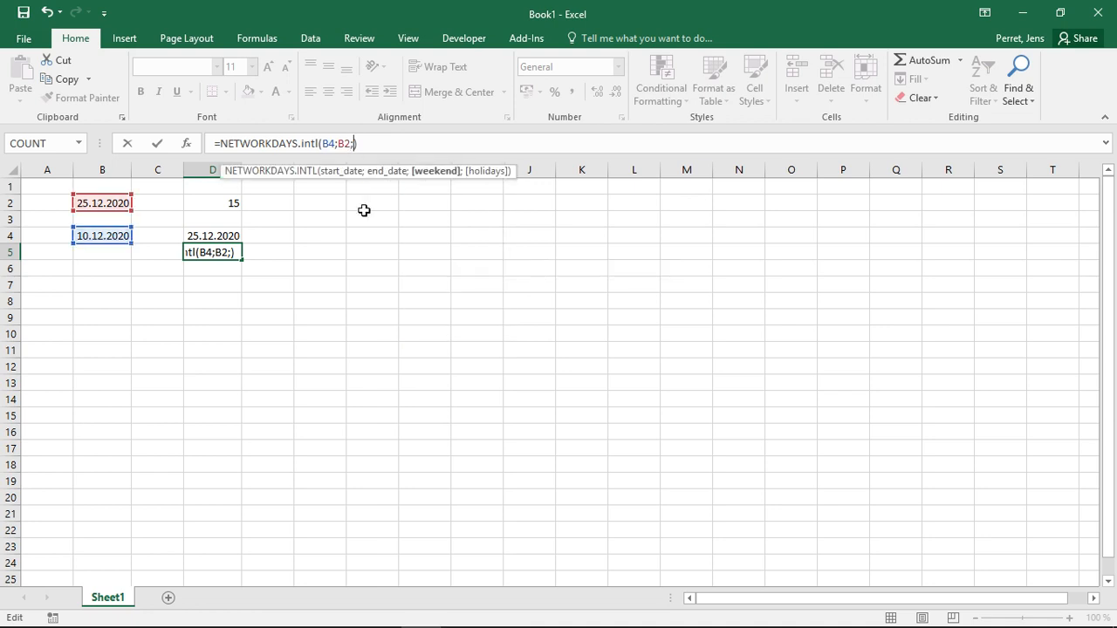
text(7)
key(Return)
key(Up)
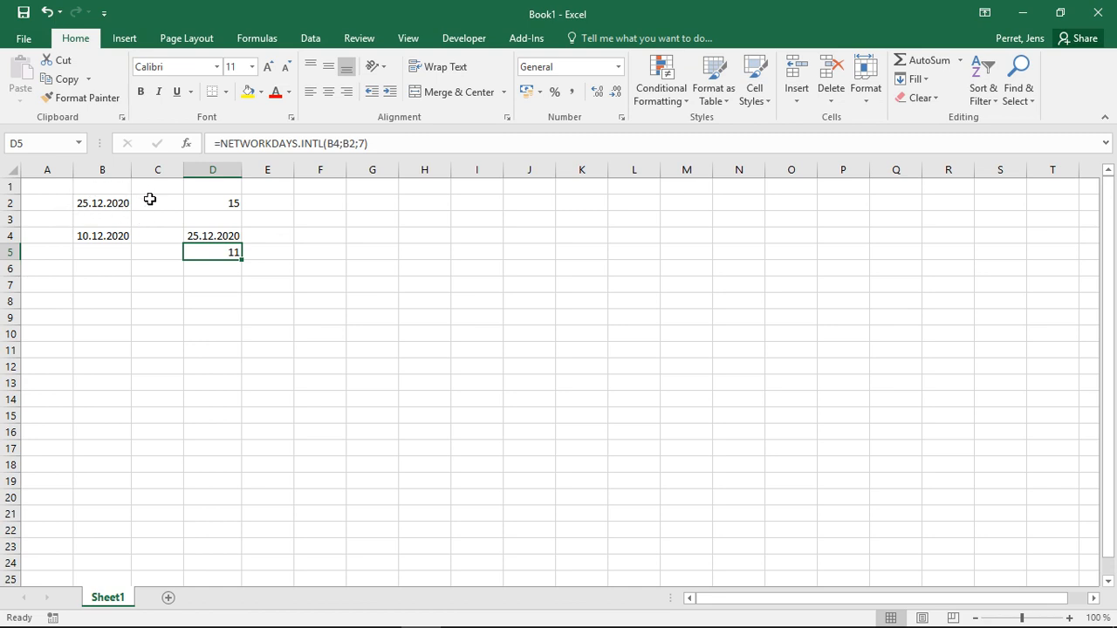
- Add 7 (Friday, Saturday) as the weekend argument to D4's formula, giving =WORKDAY.INTL(B4;11;7)
click(195, 237)
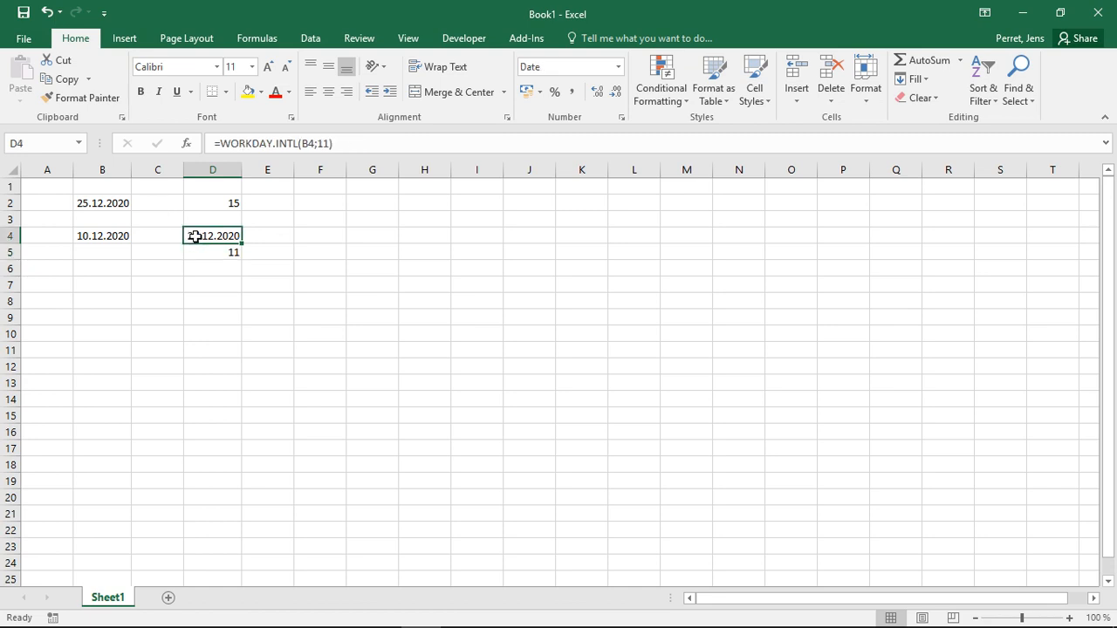
click(328, 143)
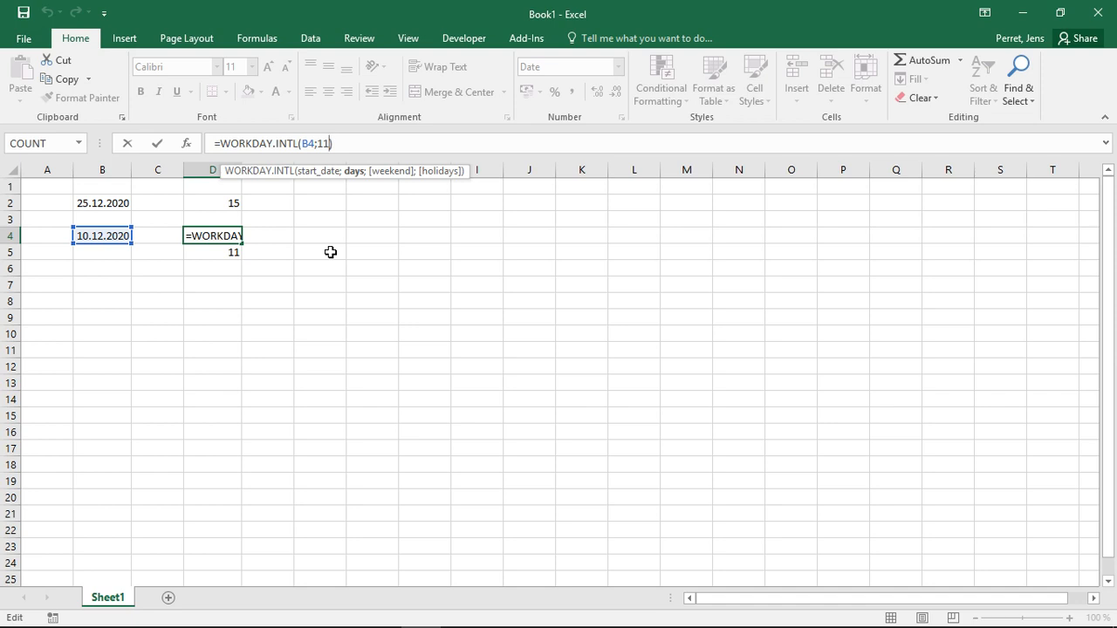
text(;7)
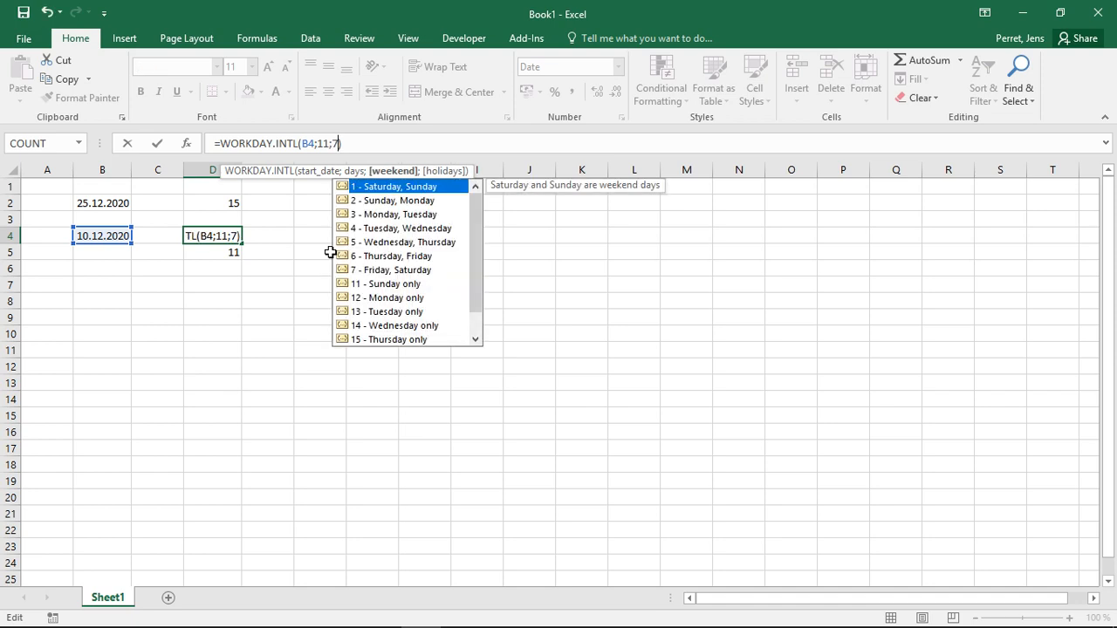
key(Return)
key(Up)
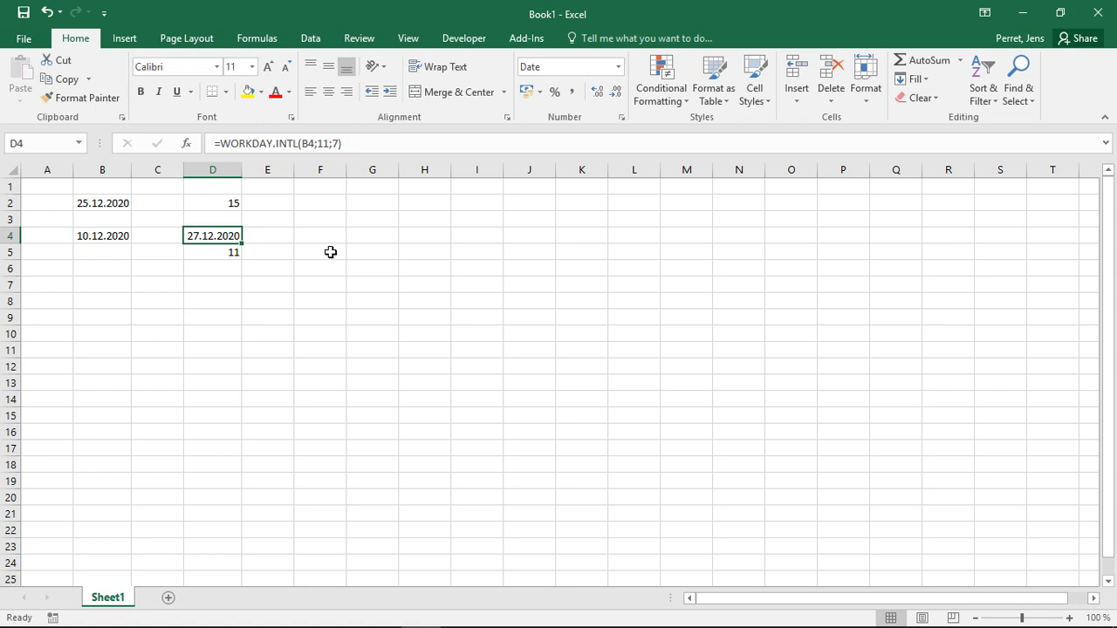
- Review the formulas in D5 and D4 against the dates they use in B2 and B4
click(227, 254)
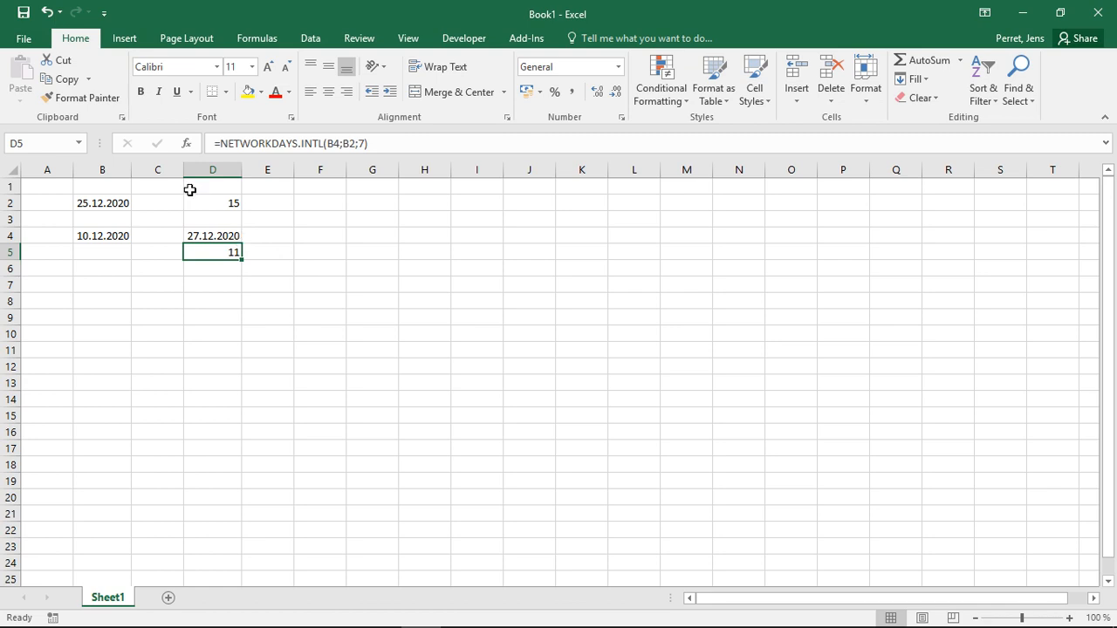
click(105, 206)
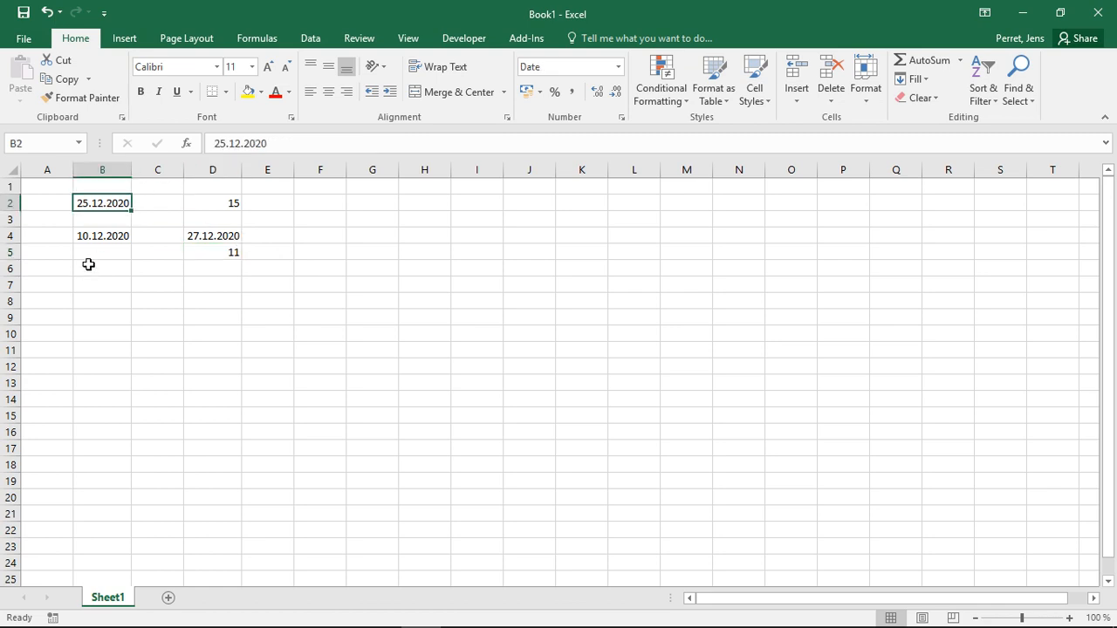
click(96, 236)
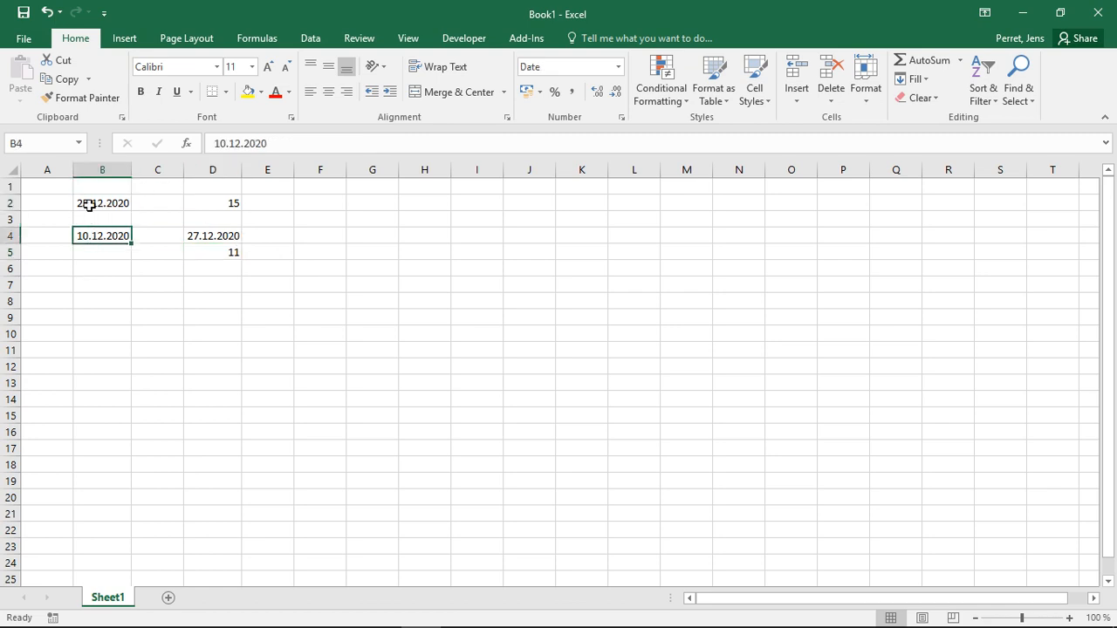
click(91, 204)
click(100, 235)
click(189, 236)
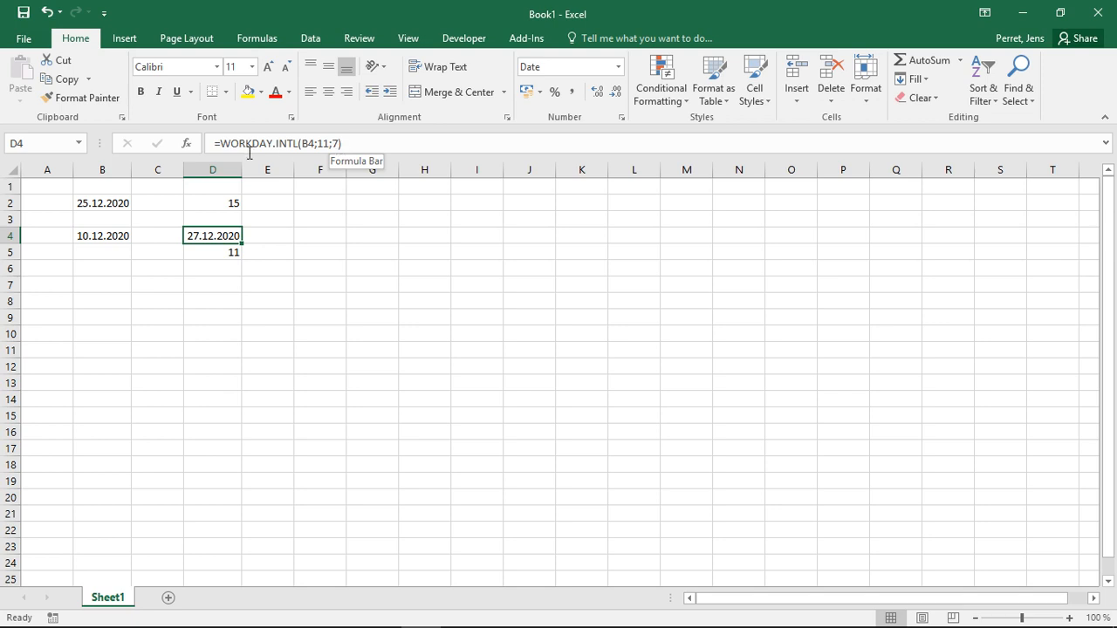
- Examine the start date and days arguments of D4's WORKDAY.INTL formula and the start date, end date and weekend arguments of D5's NETWORKDAYS.INTL formula
drag(305, 143, 319, 143)
click(319, 143)
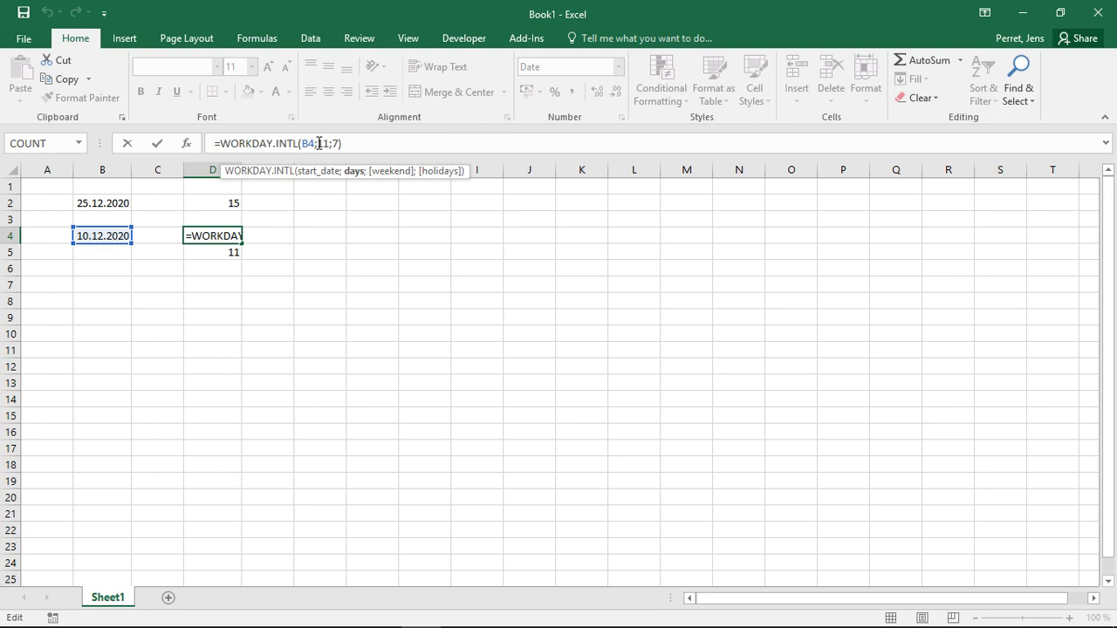
key(Return)
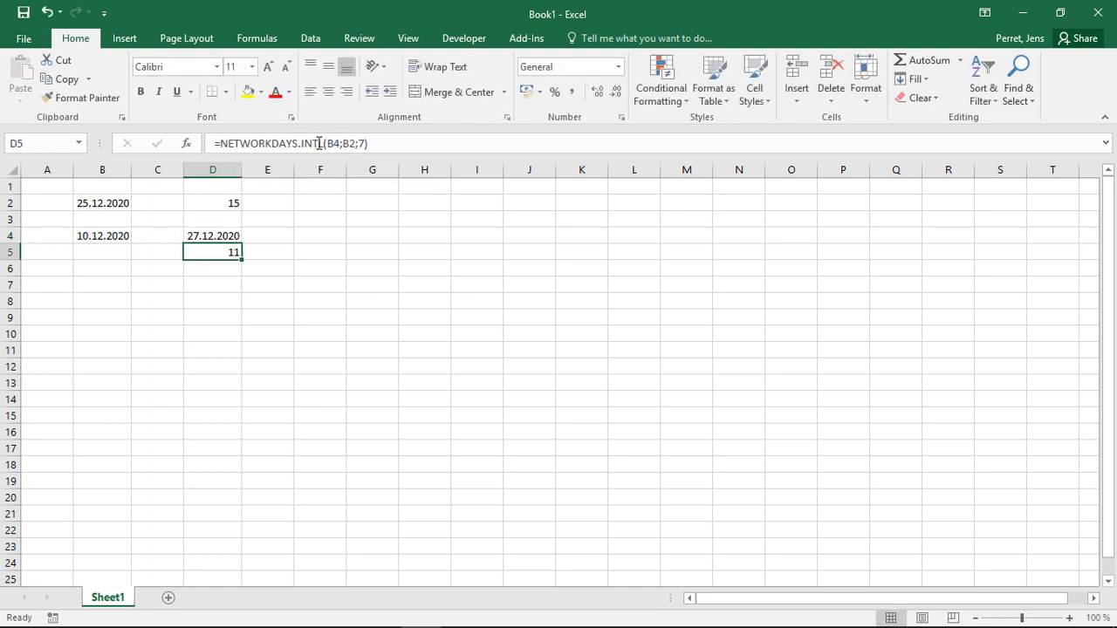
key(Up)
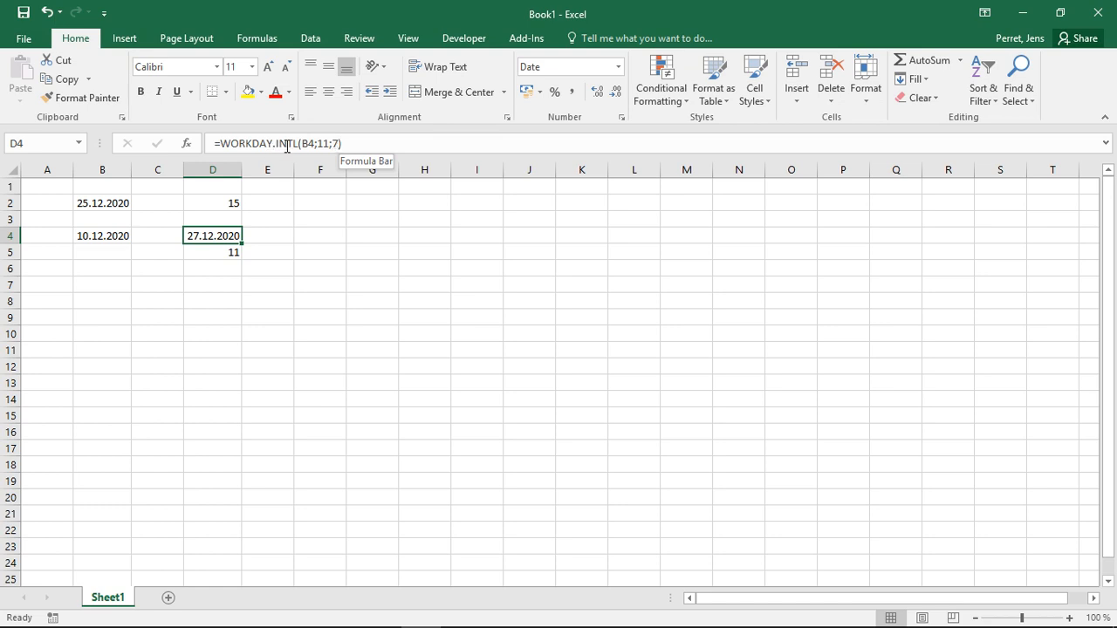
key(Down)
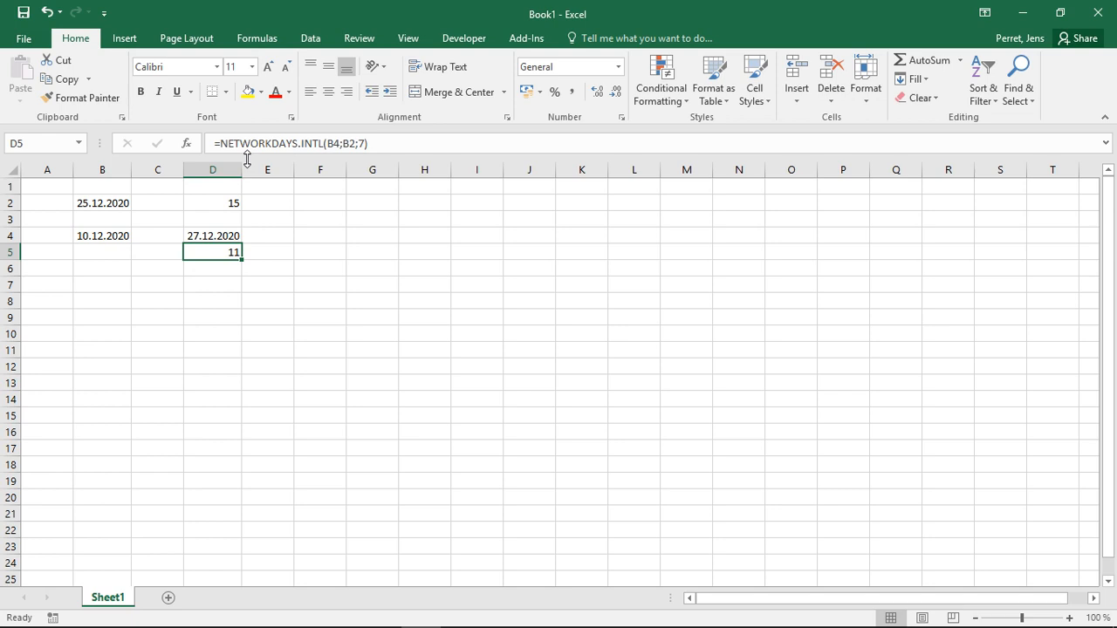
click(346, 143)
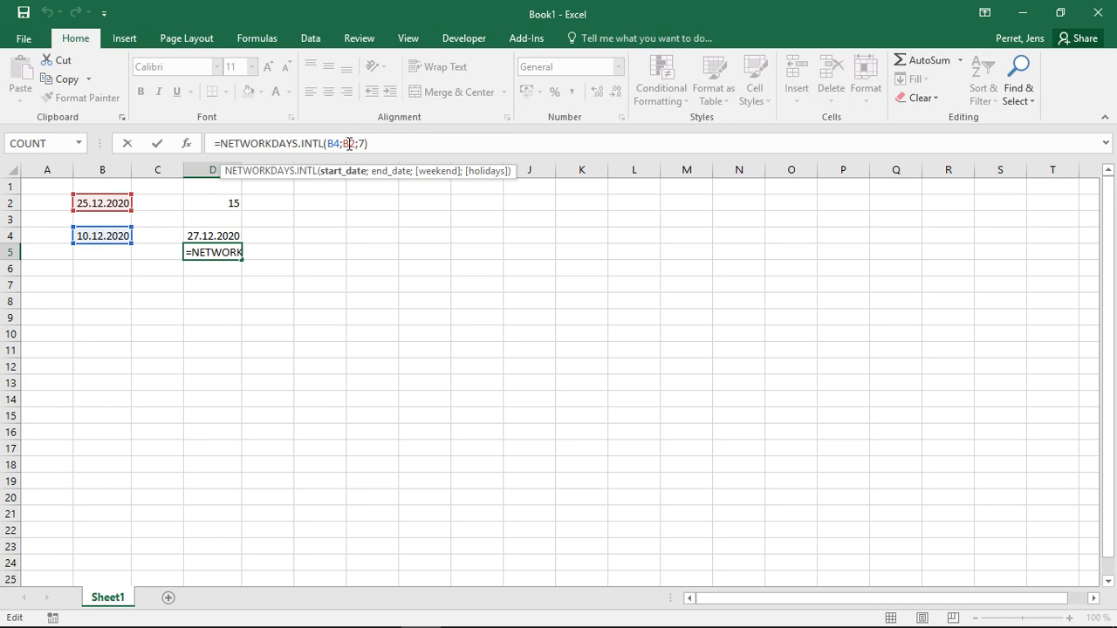
click(349, 143)
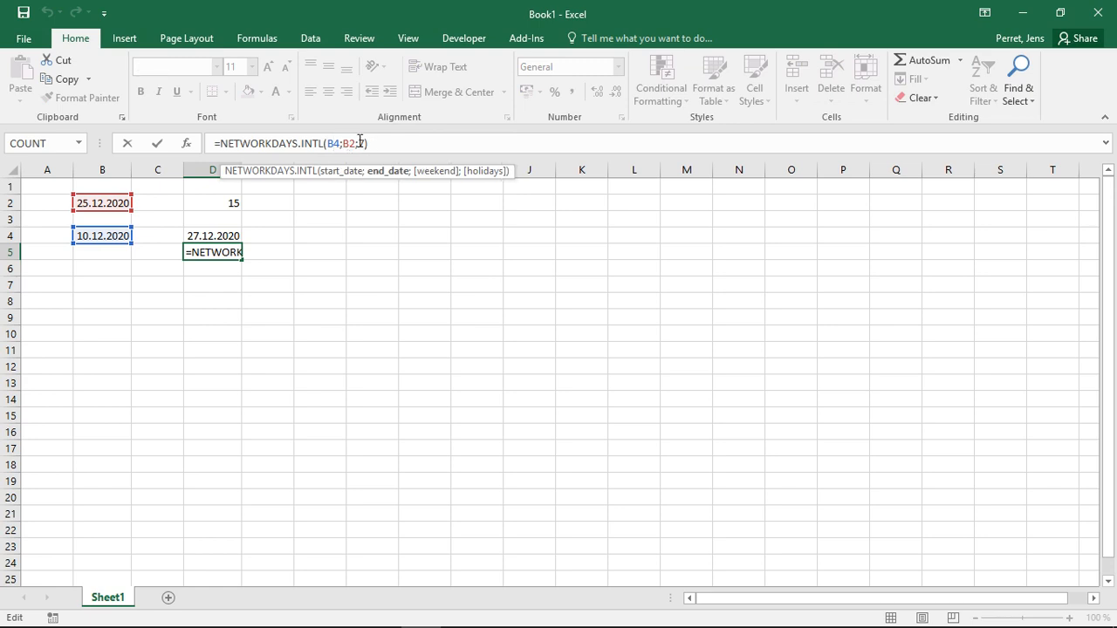
click(359, 143)
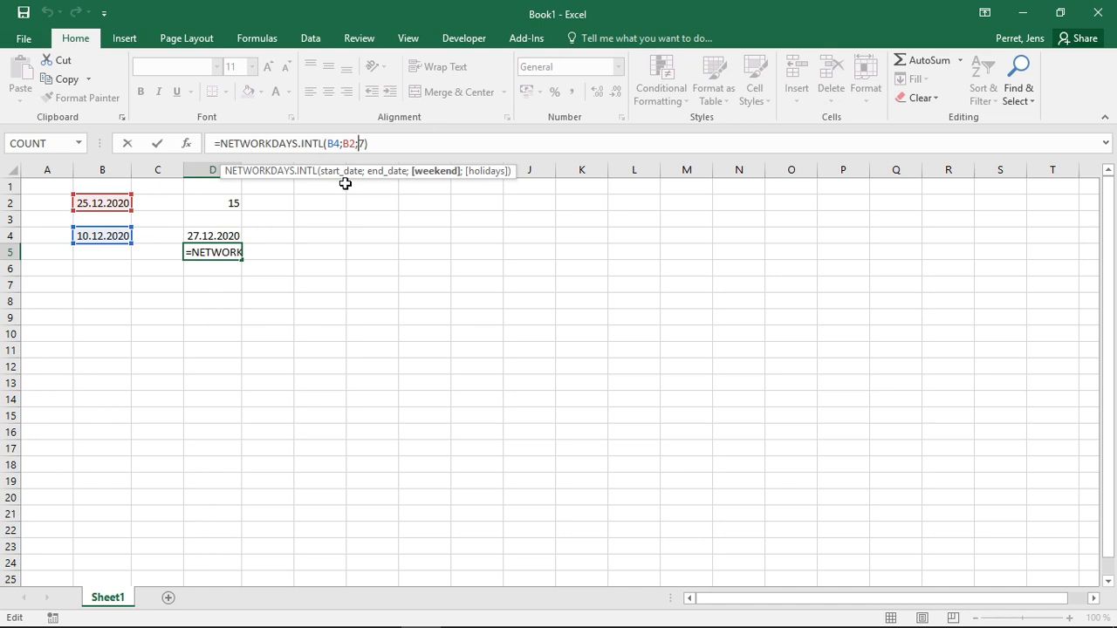
key(Return)
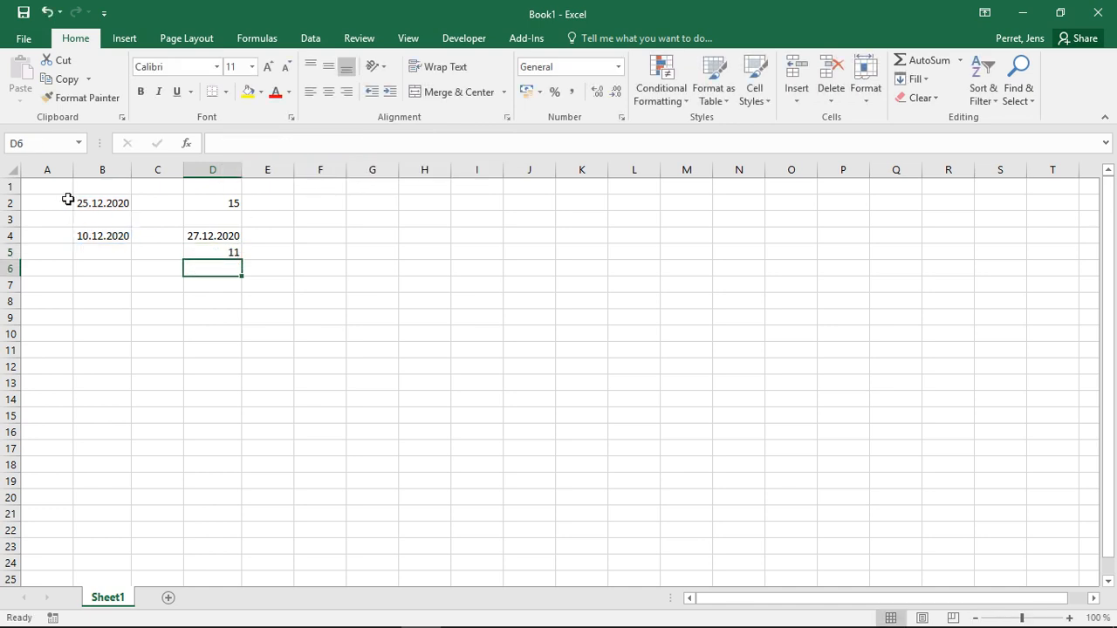